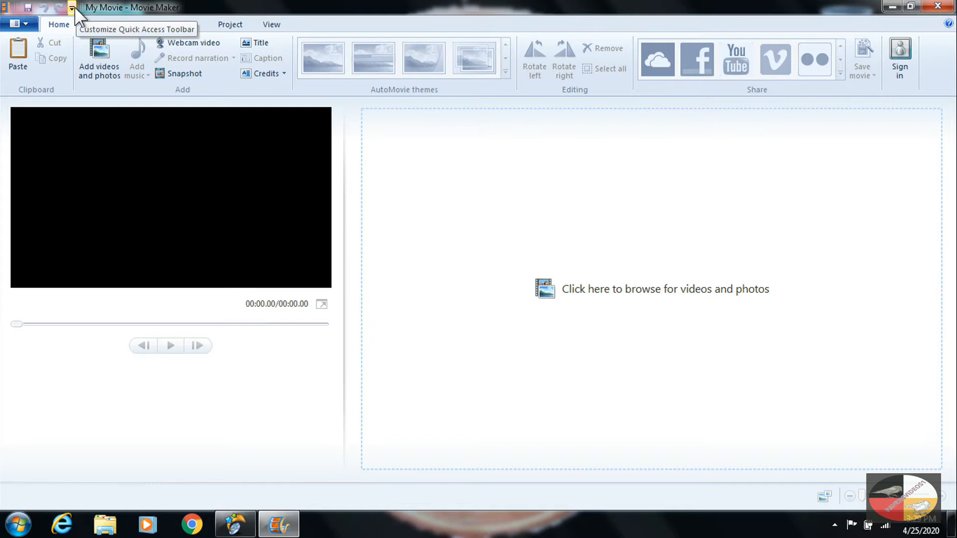
left_click(72, 7)
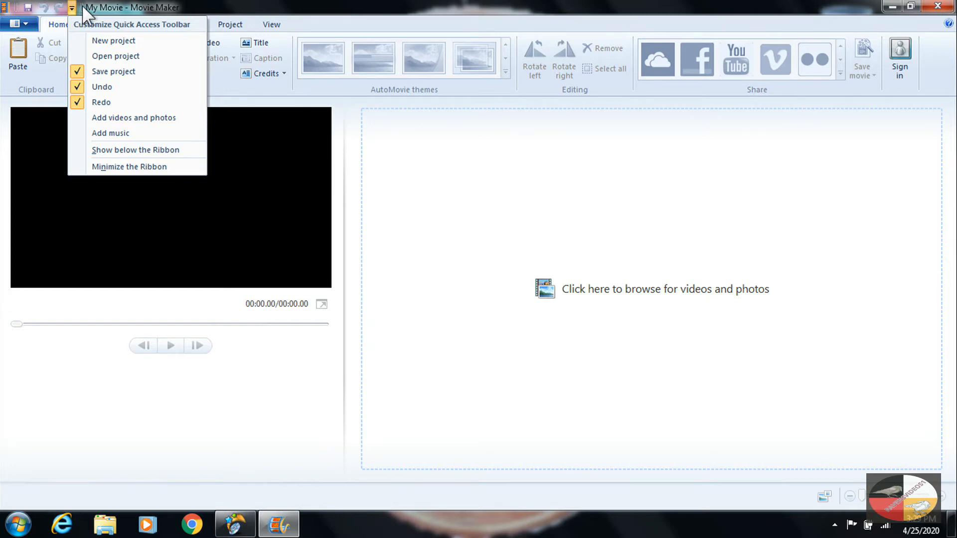
left_click(81, 7)
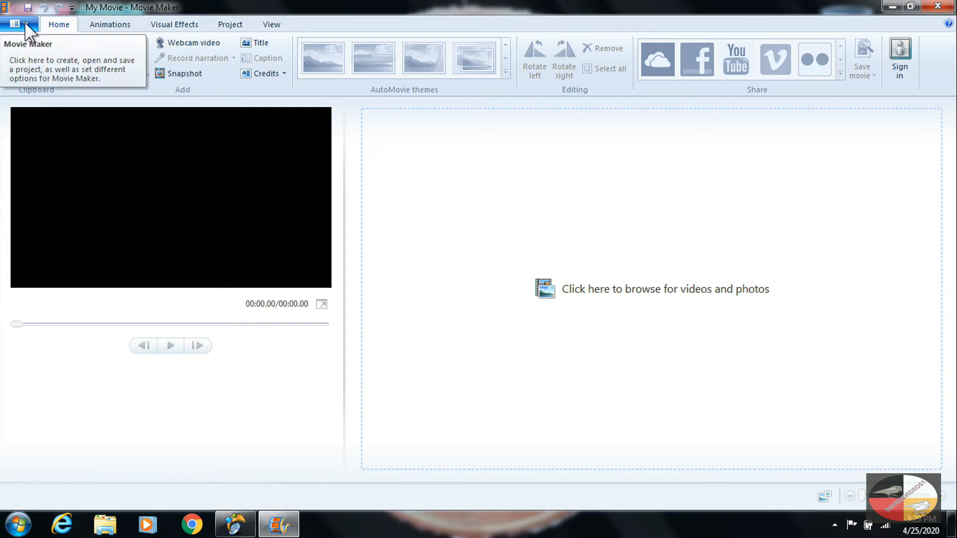
left_click(26, 22)
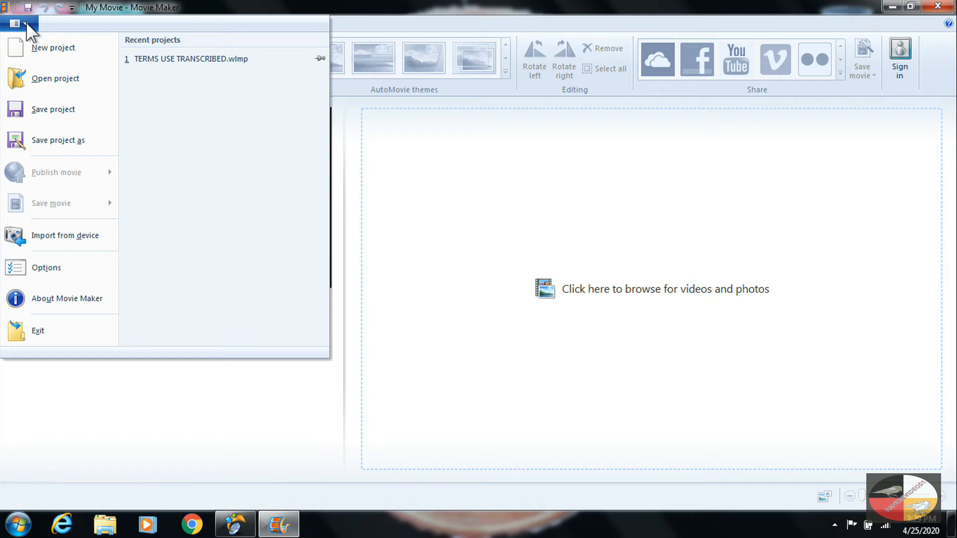
left_click(26, 22)
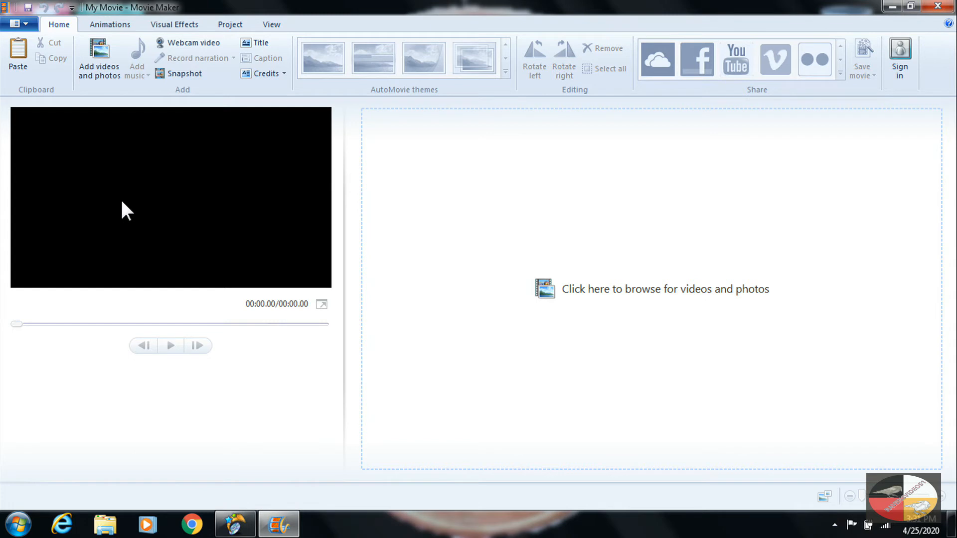
Add the movie maker screenshot image from My Pictures to the storyboard.
left_click(100, 74)
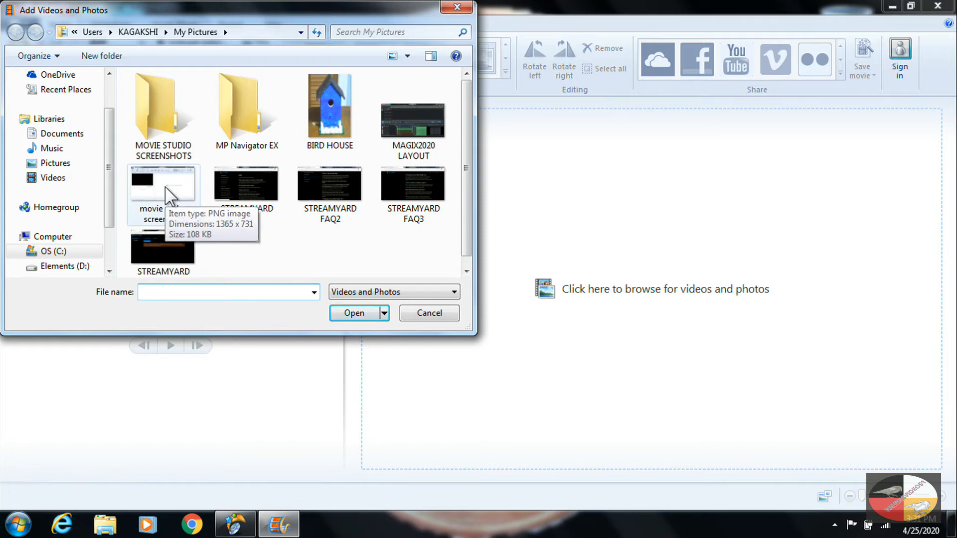
double_click(165, 188)
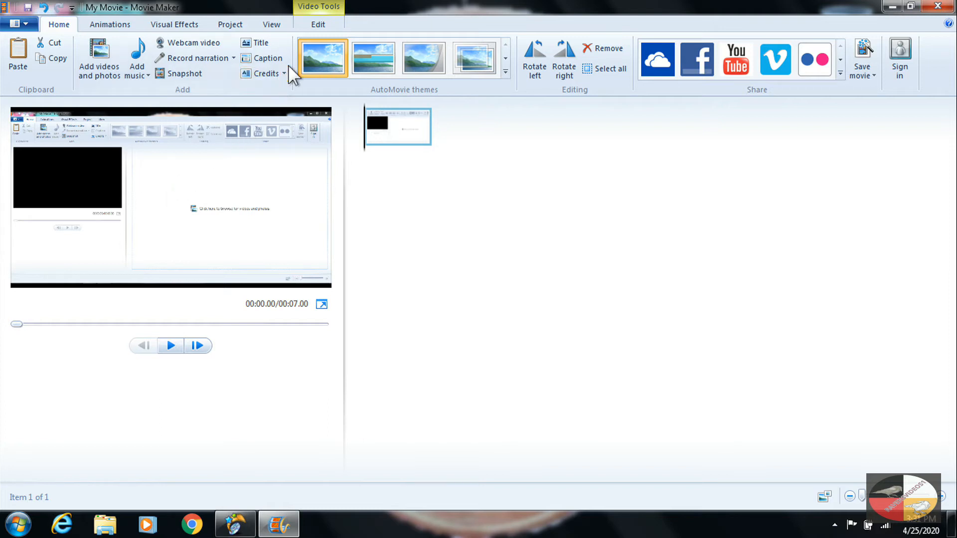
Insert a title clip at the start of the movie and apply the third text effect to it.
left_click(257, 44)
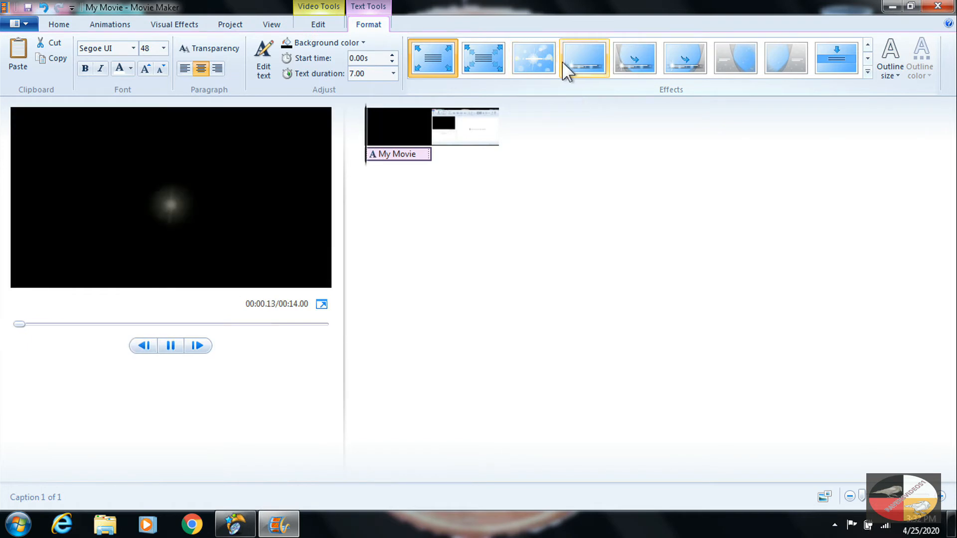
left_click(530, 52)
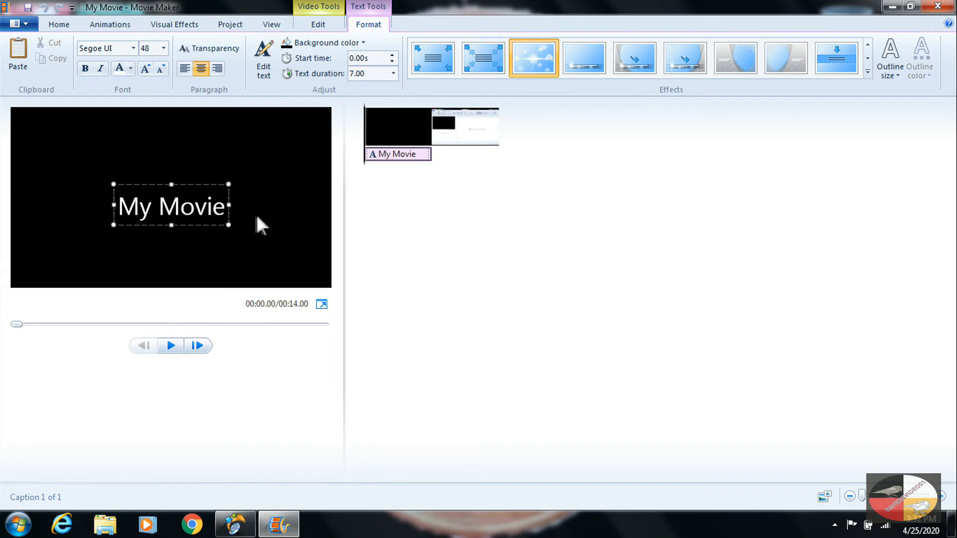
Replace the default title text with "MOVIE MAKER TUTORIAL WINDOWS 7".
key("BackSpace")
key("BackSpace")
key("BackSpace")
key("BackSpace")
key("BackSpace")
key("BackSpace")
key("BackSpace")
key("BackSpace")
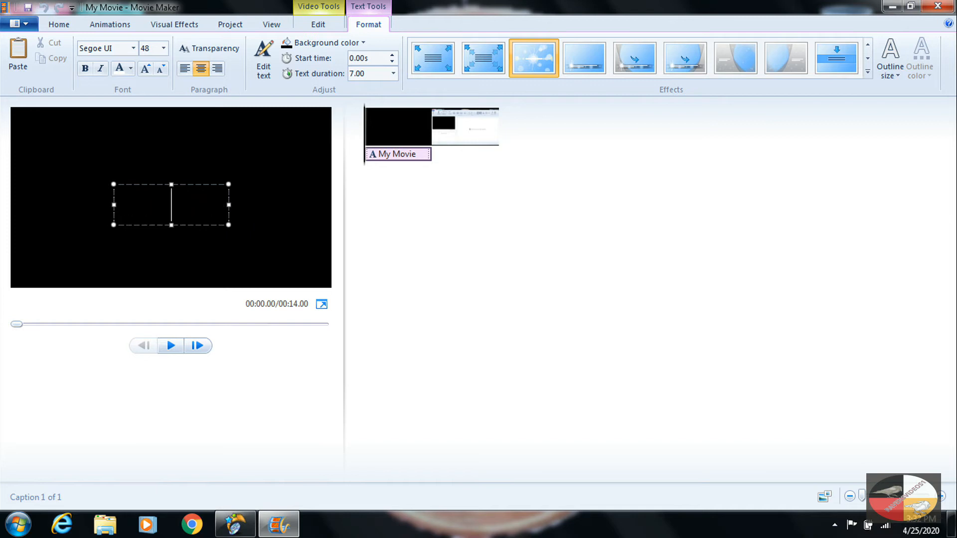
type("MOVIE MAK")
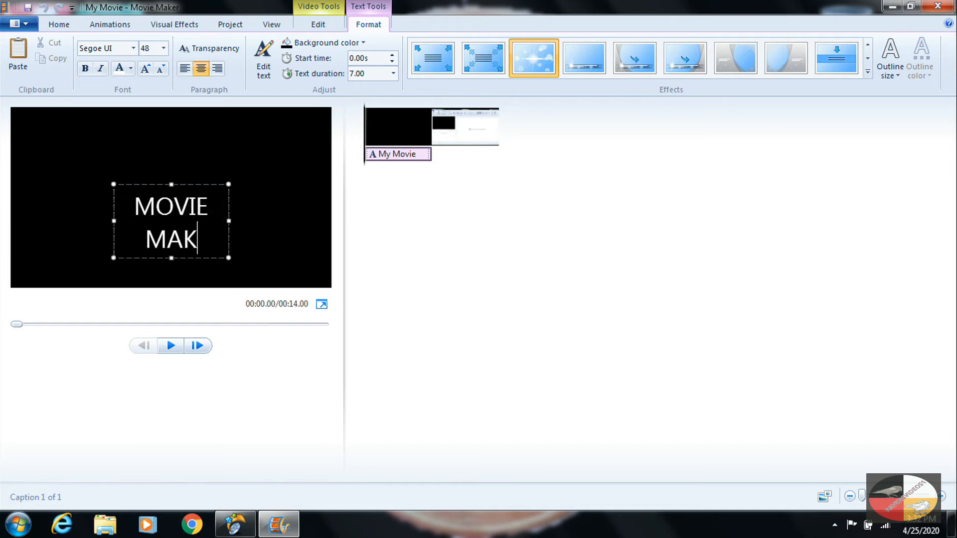
type("ER TUT")
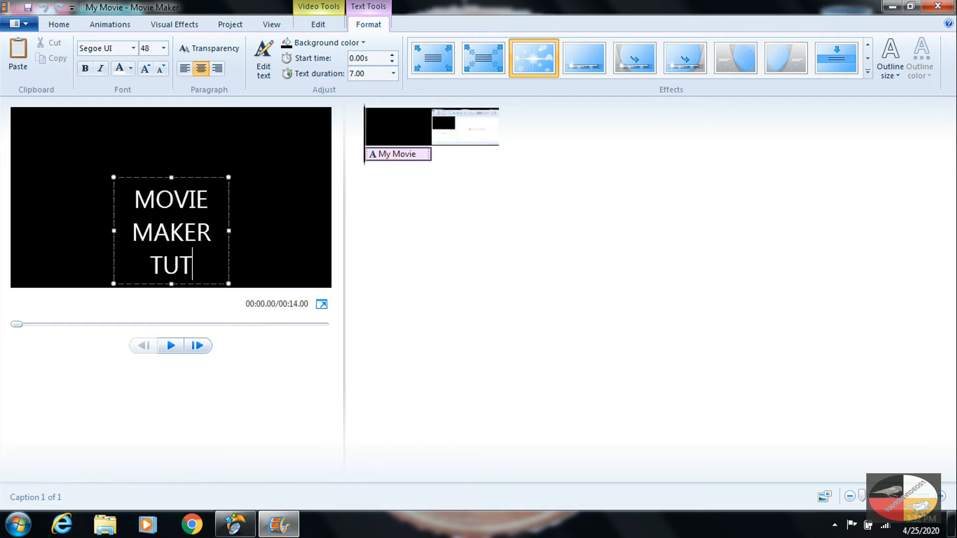
type("ORIAL WIN")
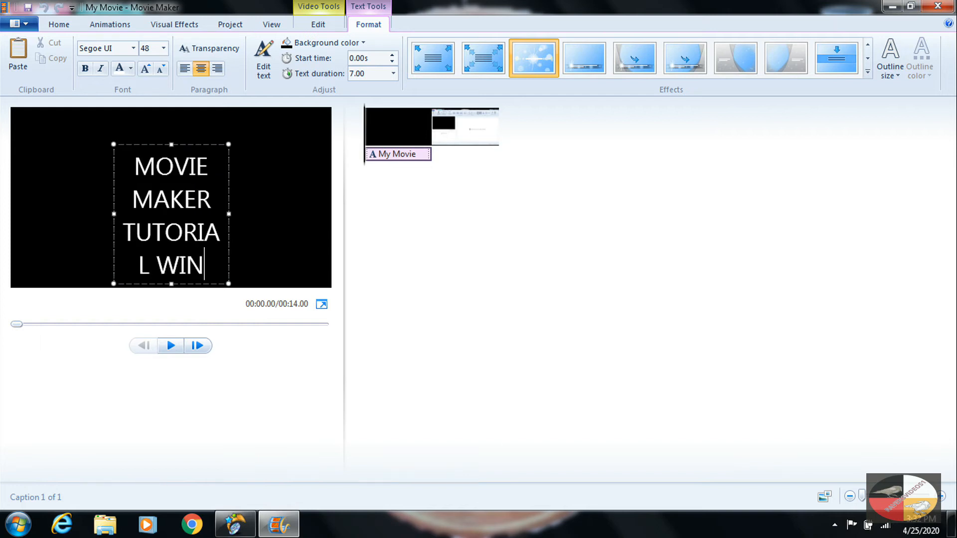
type("DOWS 6")
key("BackSpace")
type("7")
Widen the title's text box so the words fit on three lines, and centre it in the frame.
left_click_drag(229, 198, 301, 197)
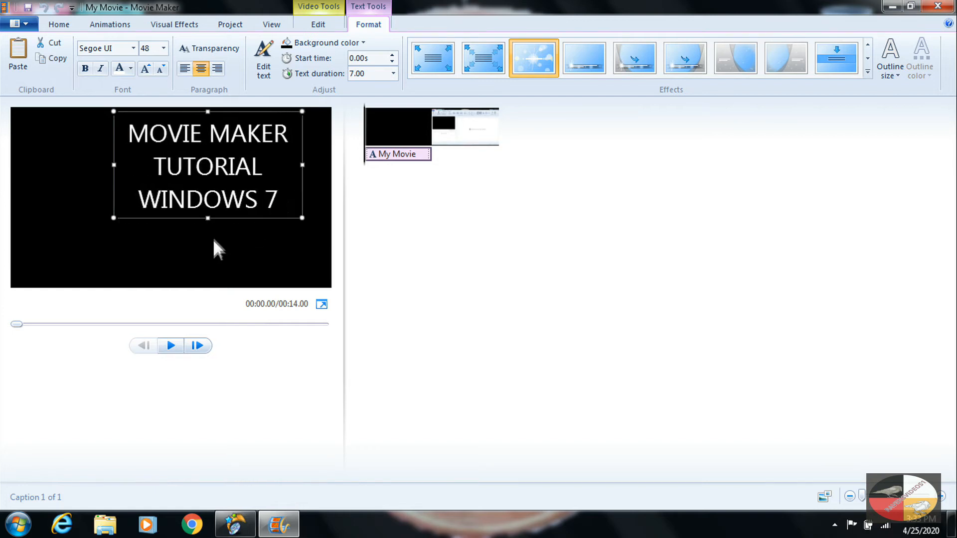
left_click_drag(239, 220, 199, 253)
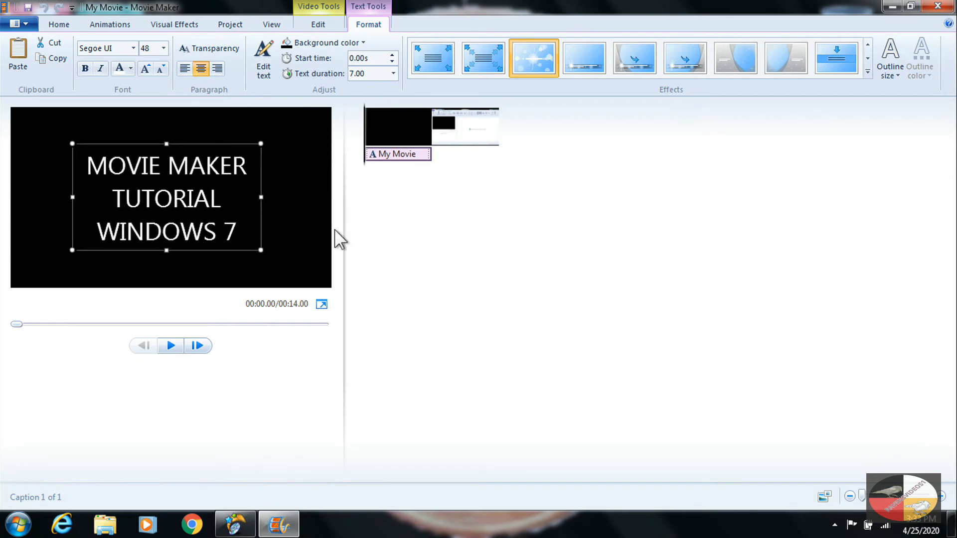
left_click(393, 221)
key("space")
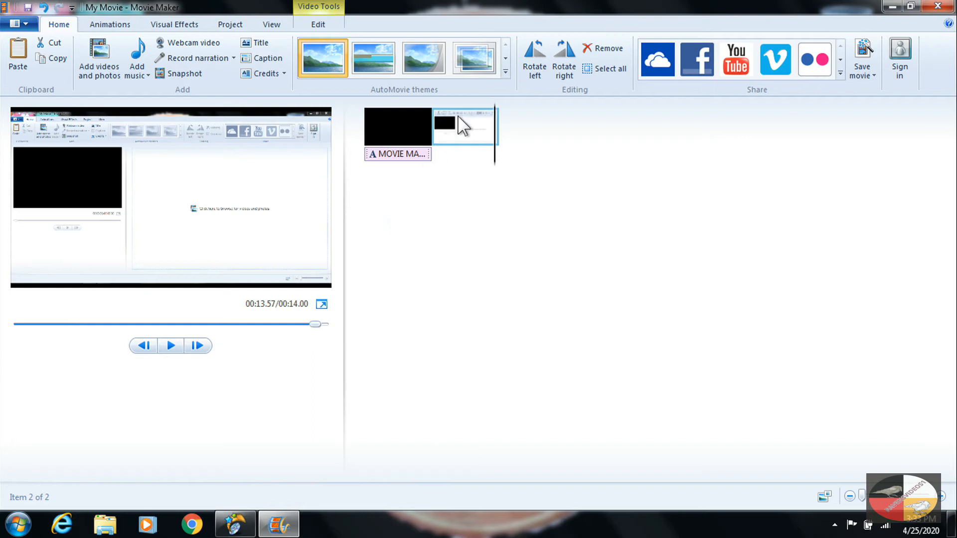
Add the QUESTION SIGHTED movie clip from the CONSULT A BLIND GUY FILES folder inside ALL PROJECT FILES on the Elements (D:) drive.
left_click(103, 56)
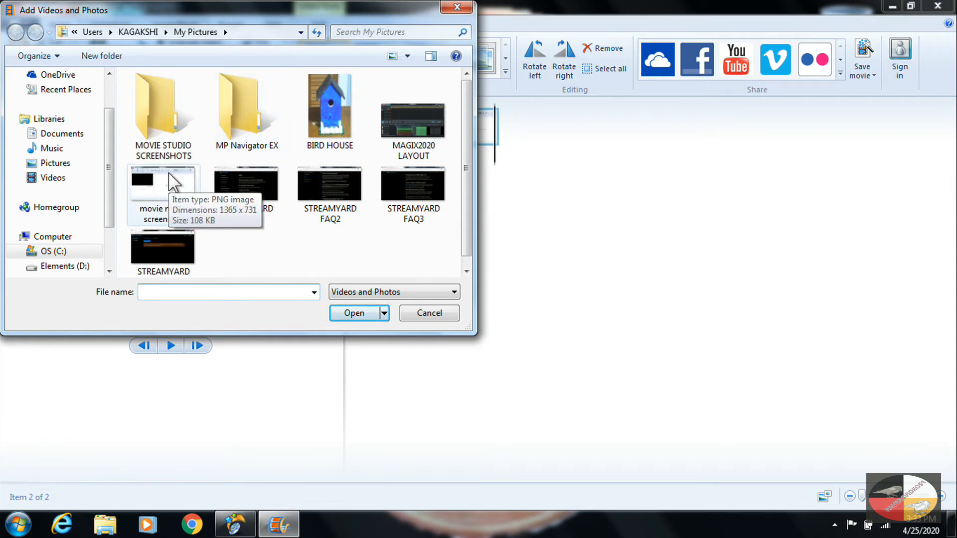
left_click(84, 266)
double_click(178, 127)
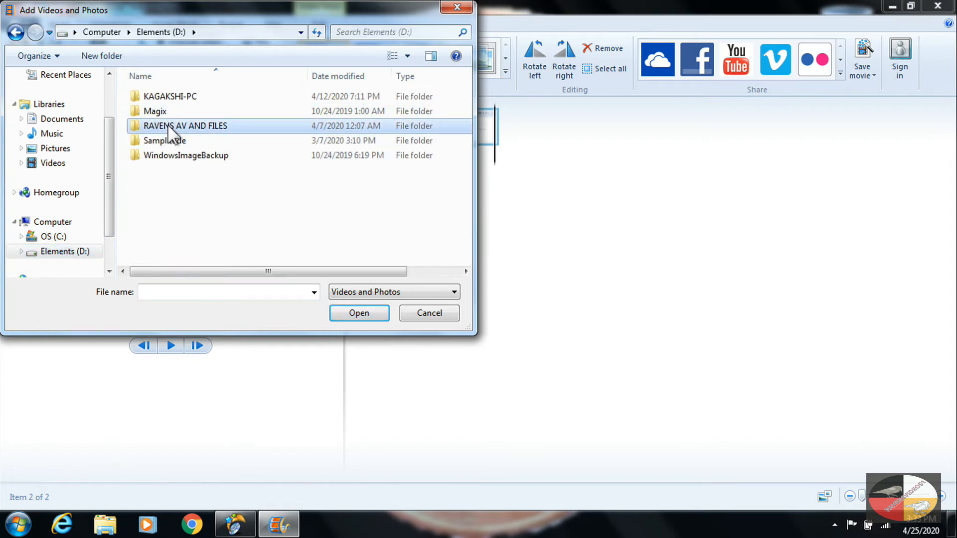
double_click(205, 111)
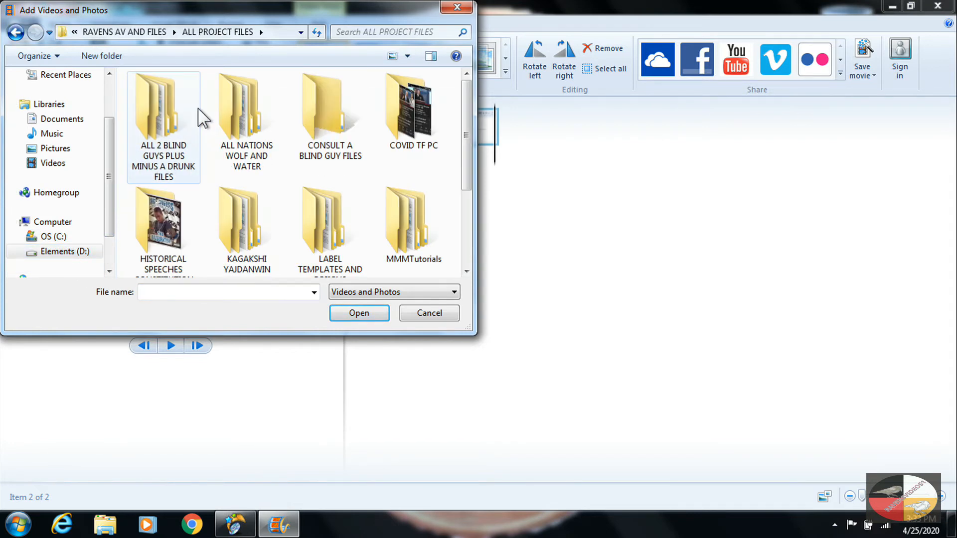
double_click(322, 110)
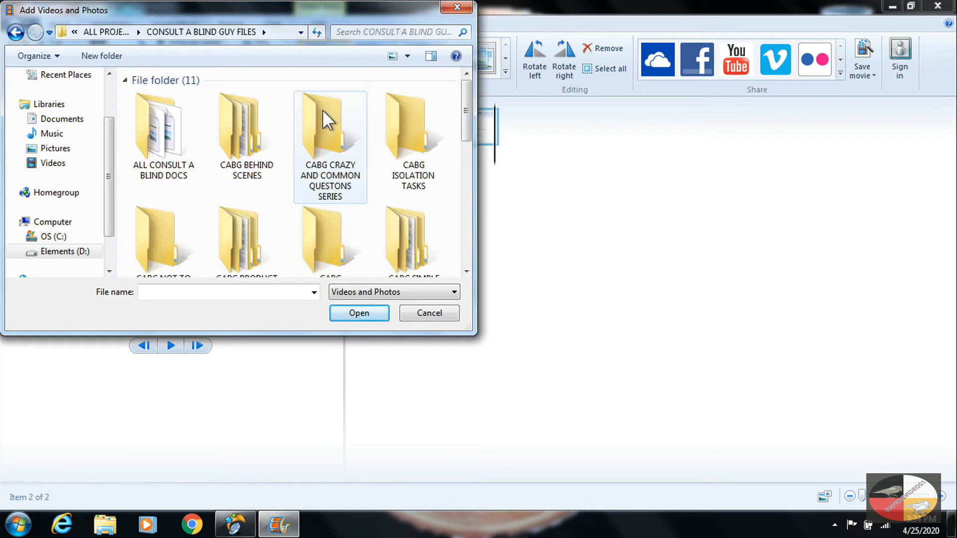
left_click(409, 232)
key("Down")
key("Down")
key("Down")
key("Down")
key("Down")
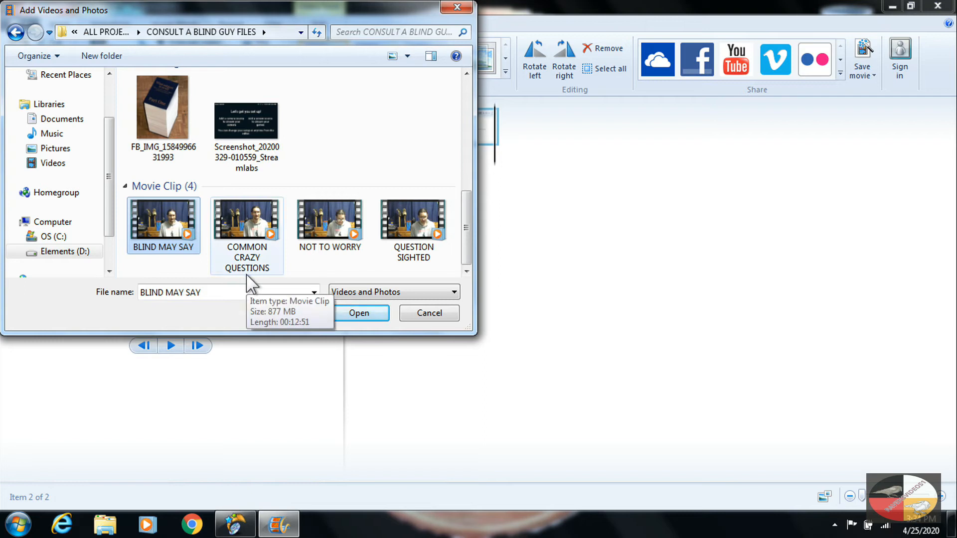
double_click(414, 232)
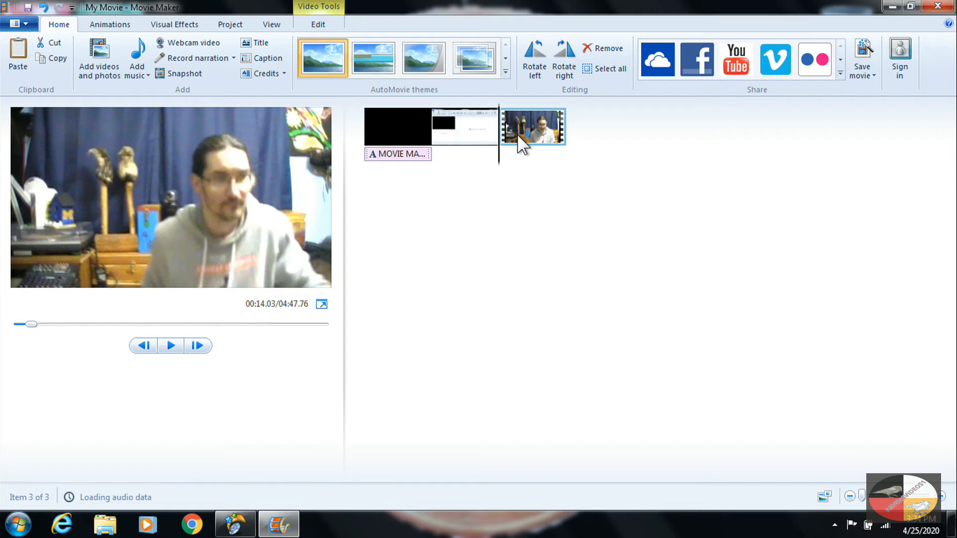
Remove the screenshot image between the title and the QUESTION SIGHTED clip from the storyboard.
right_click(480, 139)
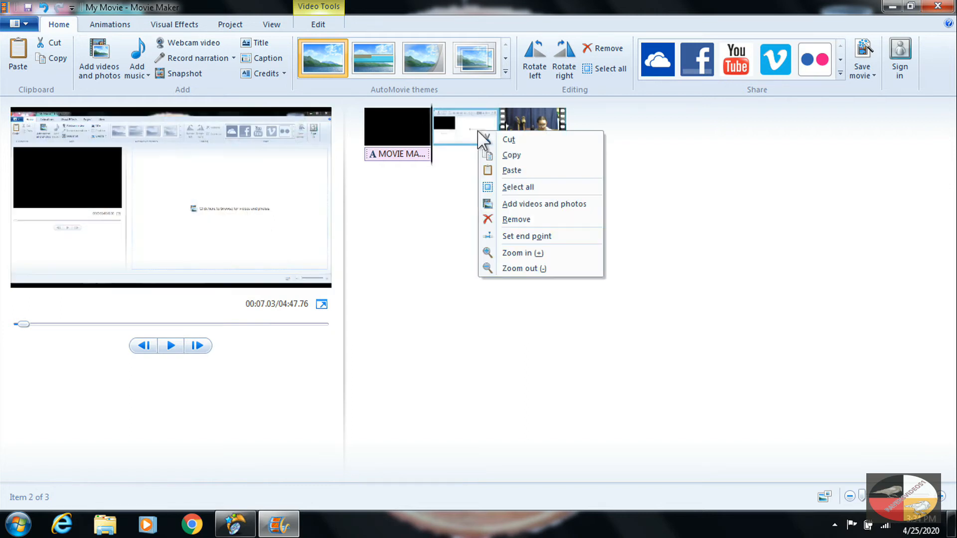
left_click(529, 219)
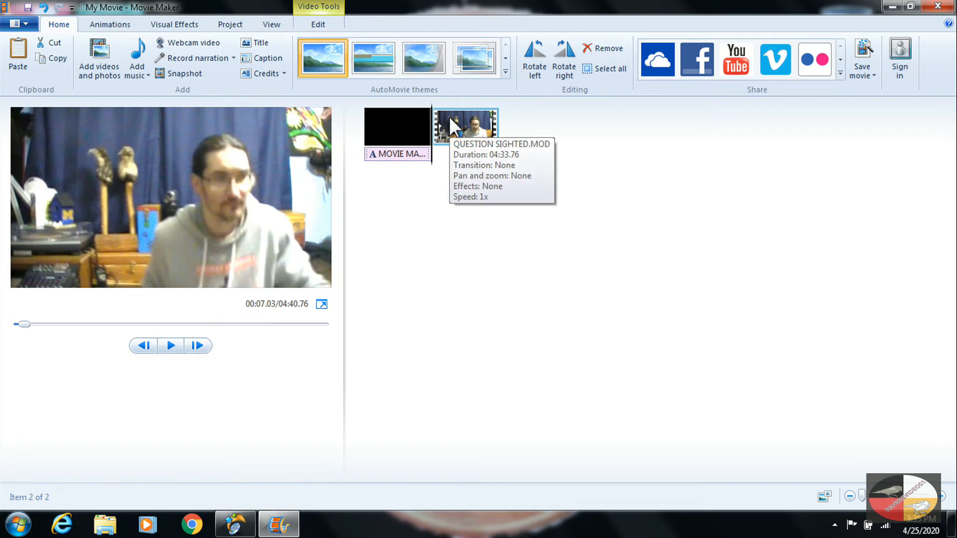
Play the QUESTION SIGHTED clip to find the cut point and split it at 00:27.43.
key("space")
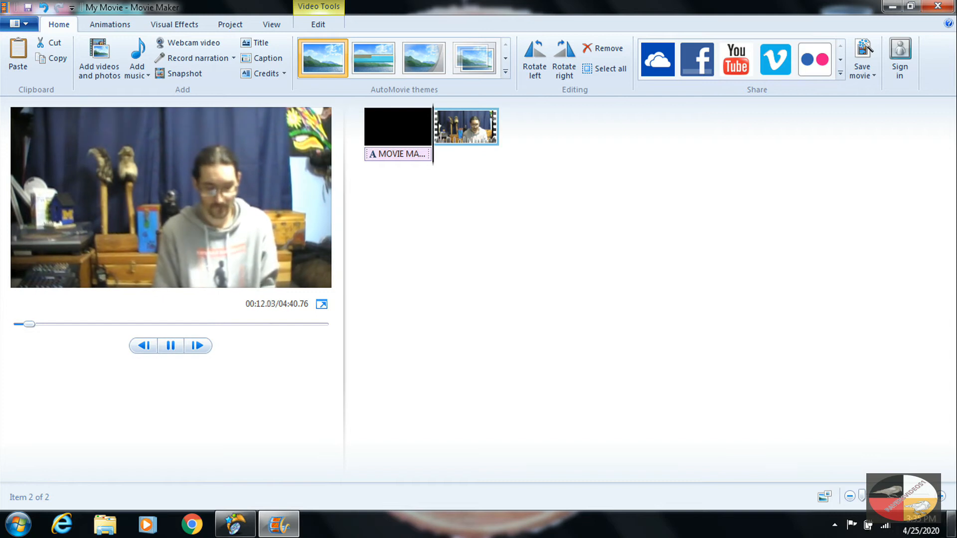
left_click(942, 499)
left_click(942, 498)
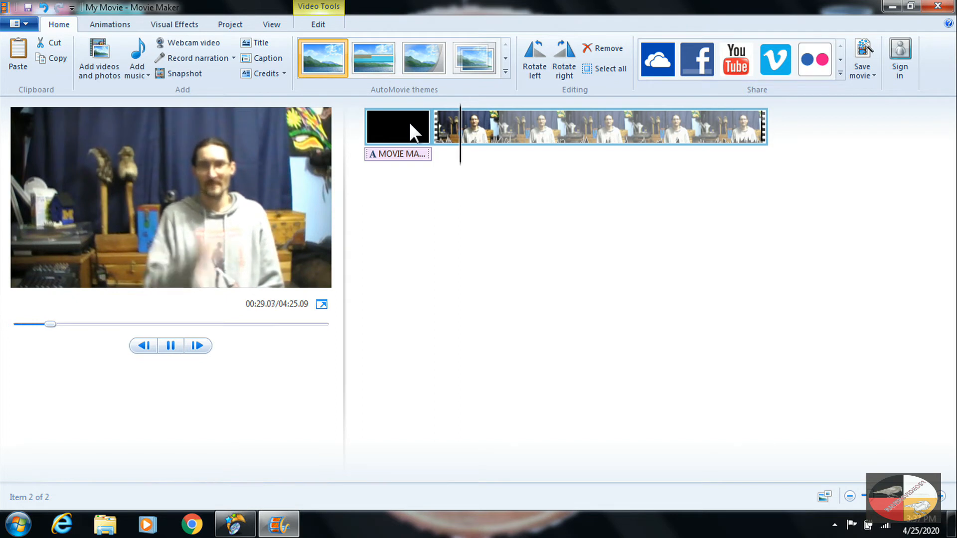
key("space")
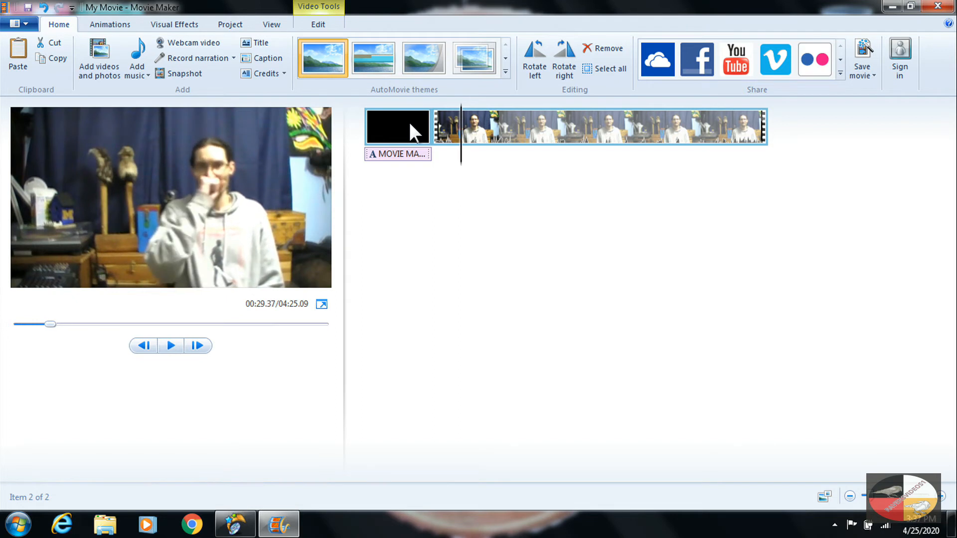
left_click_drag(465, 134, 462, 135)
right_click(461, 129)
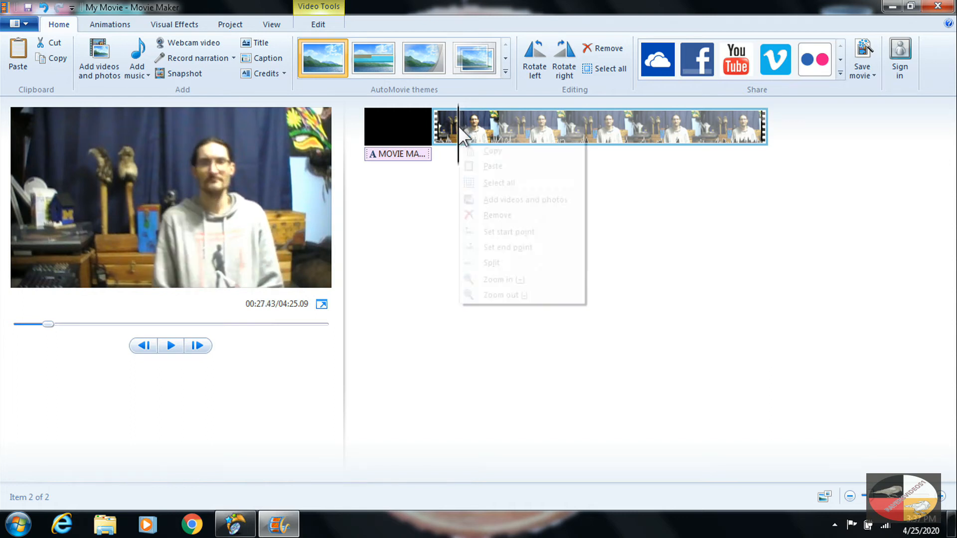
left_click(491, 263)
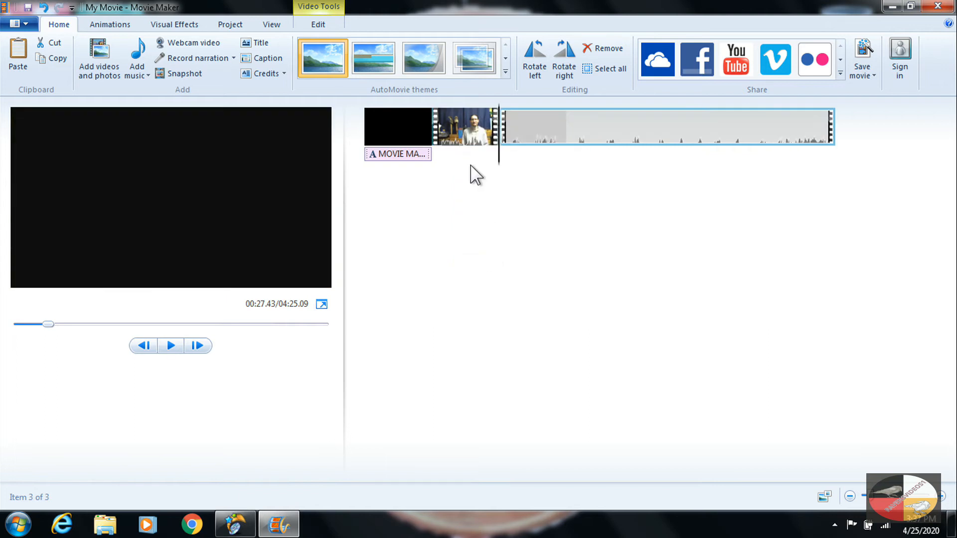
Split the remaining QUESTION SIGHTED footage at 00:35.13 and remove the section between 00:27.43 and that point.
key("space")
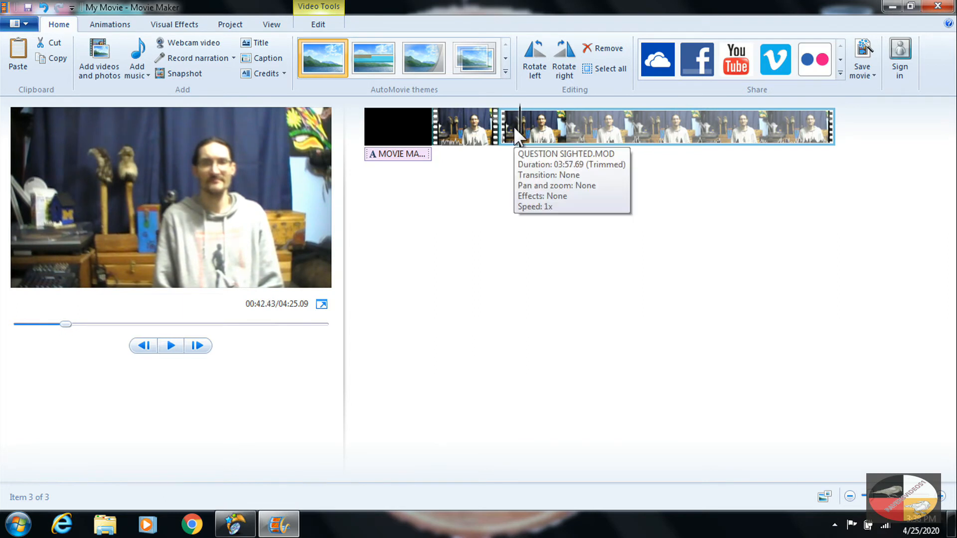
left_click(514, 128)
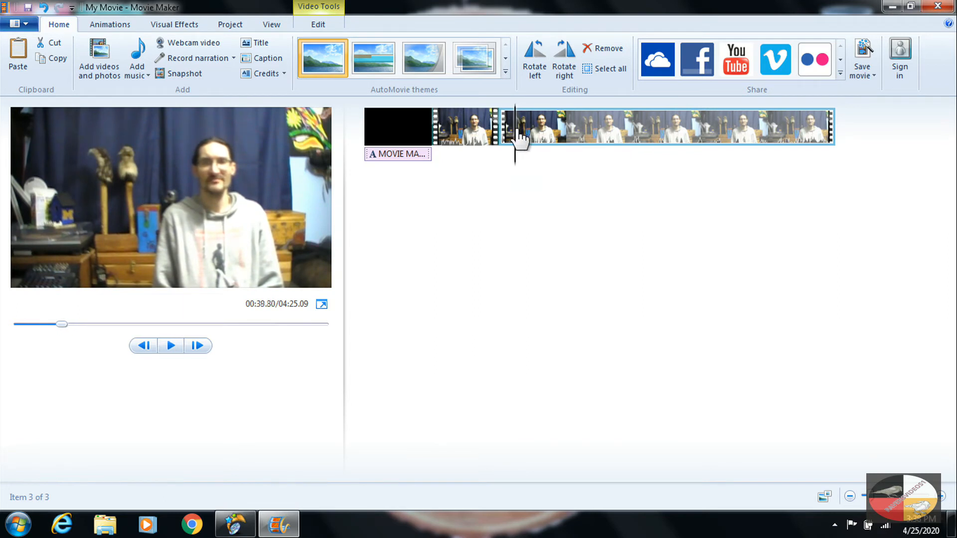
mouse_move(517, 133)
left_mouse_down()
mouse_move(505, 132)
mouse_move(513, 133)
left_mouse_up()
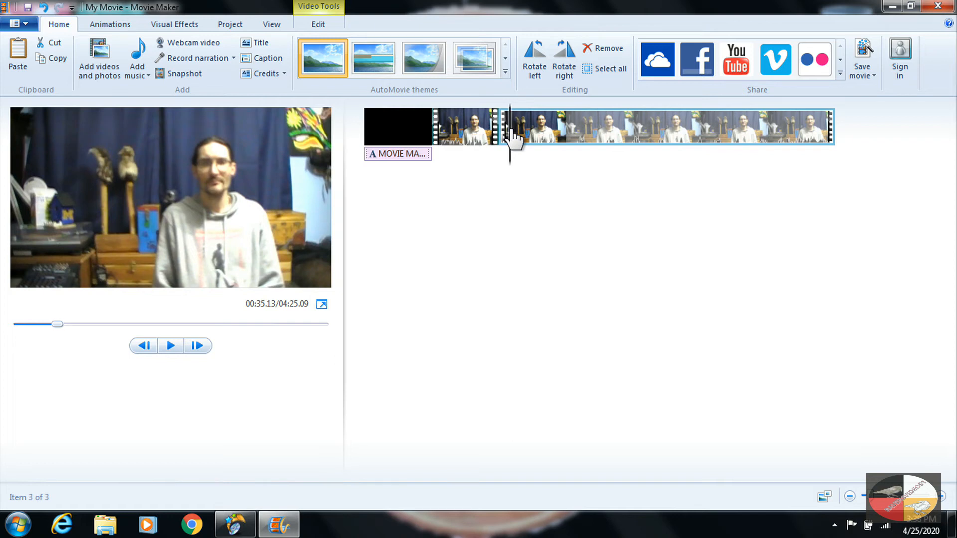
right_click(510, 129)
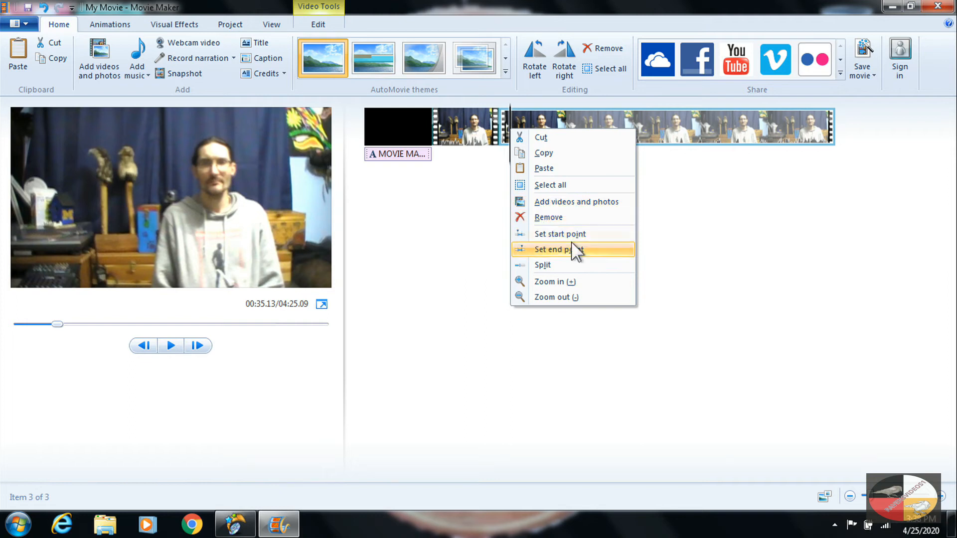
left_click(558, 264)
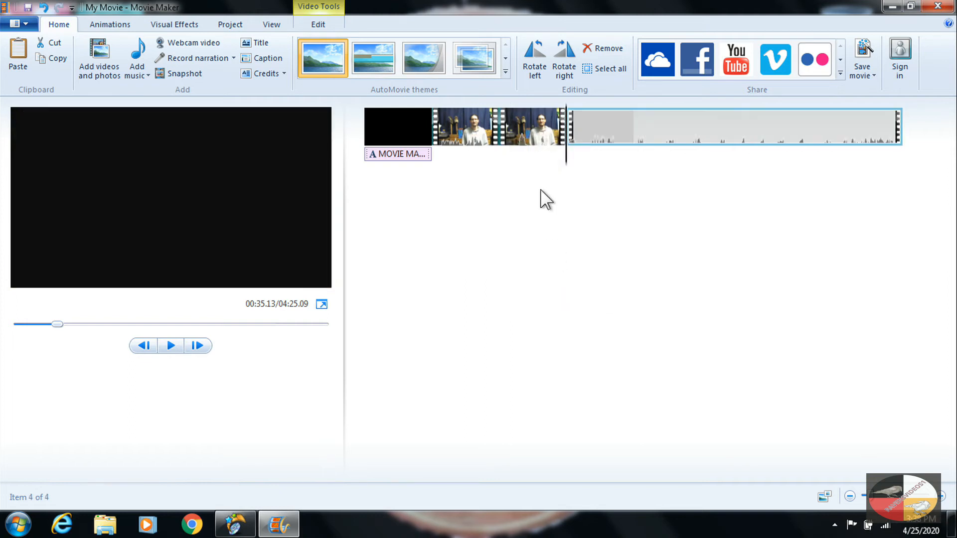
right_click(537, 121)
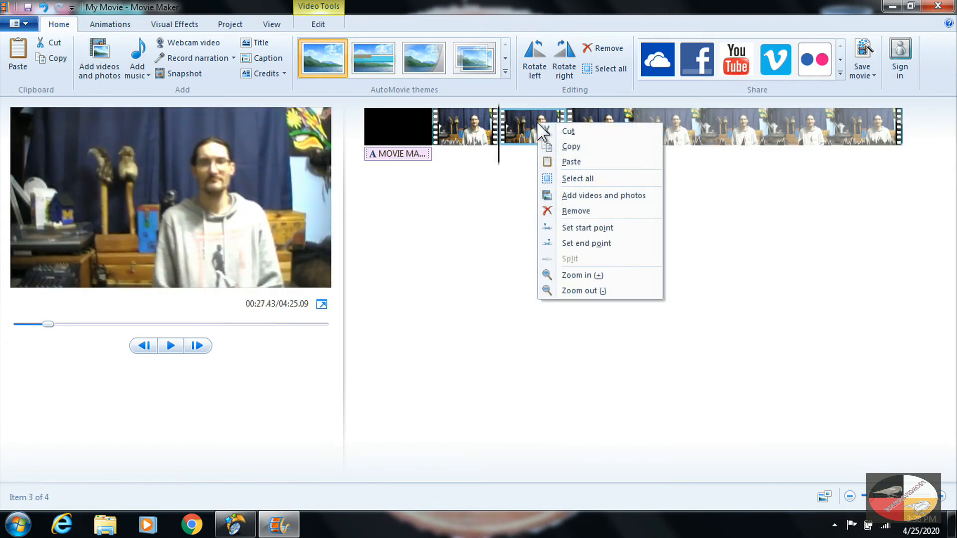
left_click(573, 212)
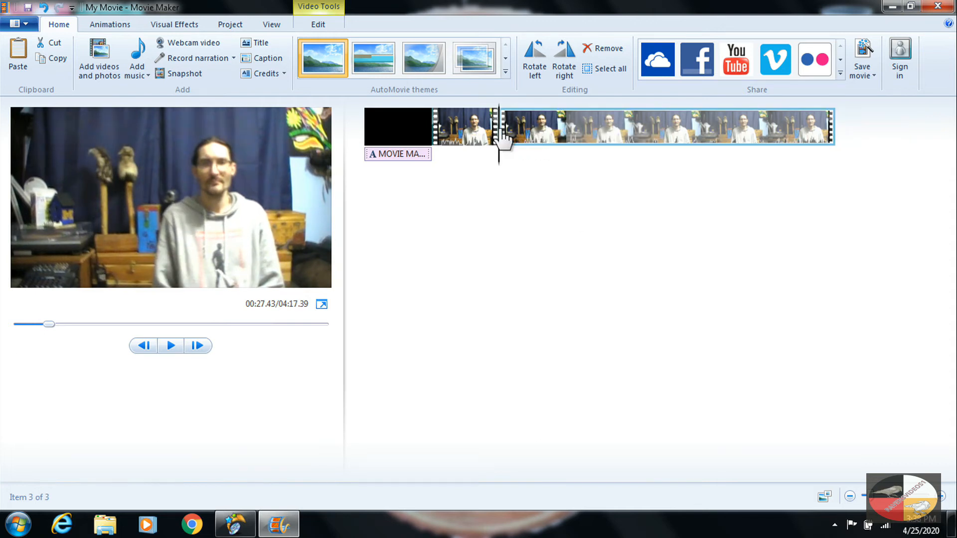
Split the remaining QUESTION SIGHTED footage at 00:37.00.
left_click_drag(503, 131, 517, 134)
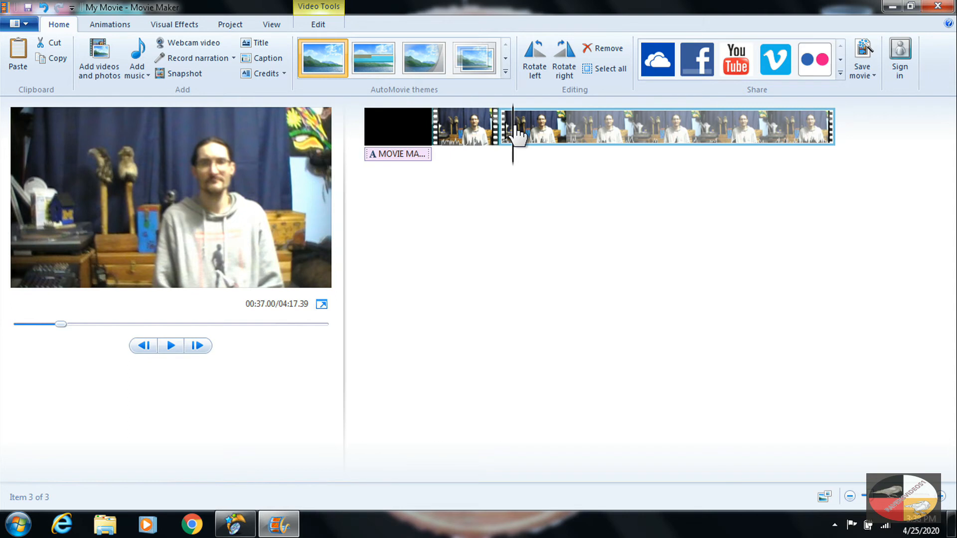
right_click(514, 125)
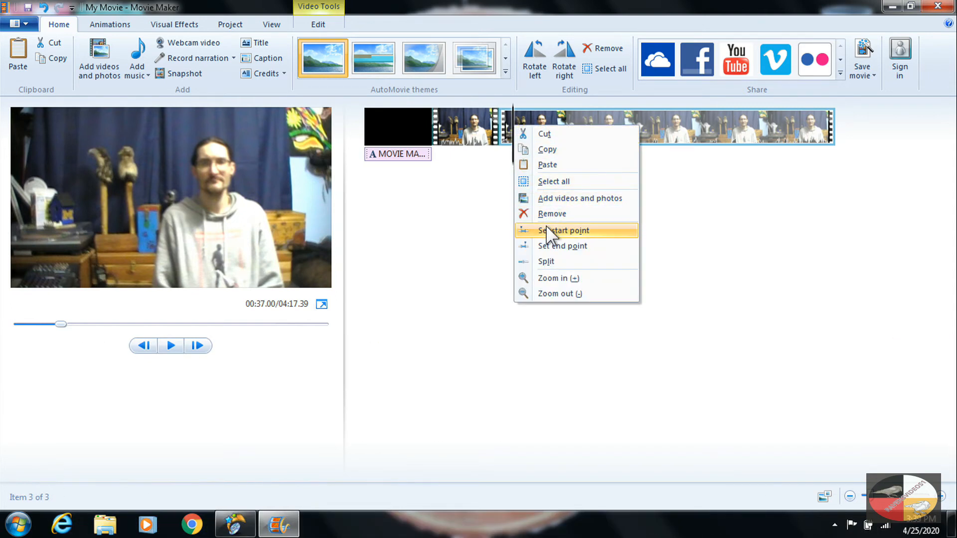
left_click(547, 262)
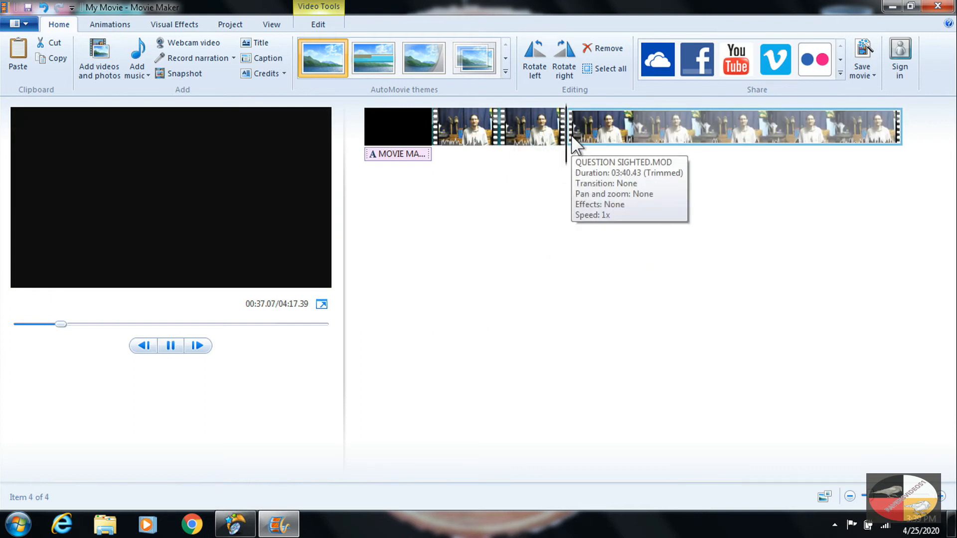
Play on to find the next cut point, split the footage at 00:44.33 and remove the section between 00:37.00 and that point.
key("space")
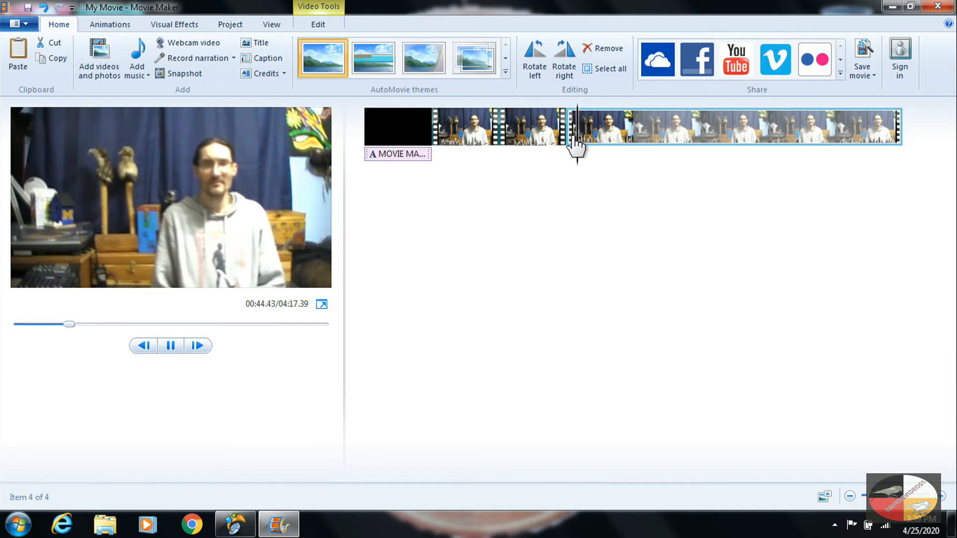
key("space")
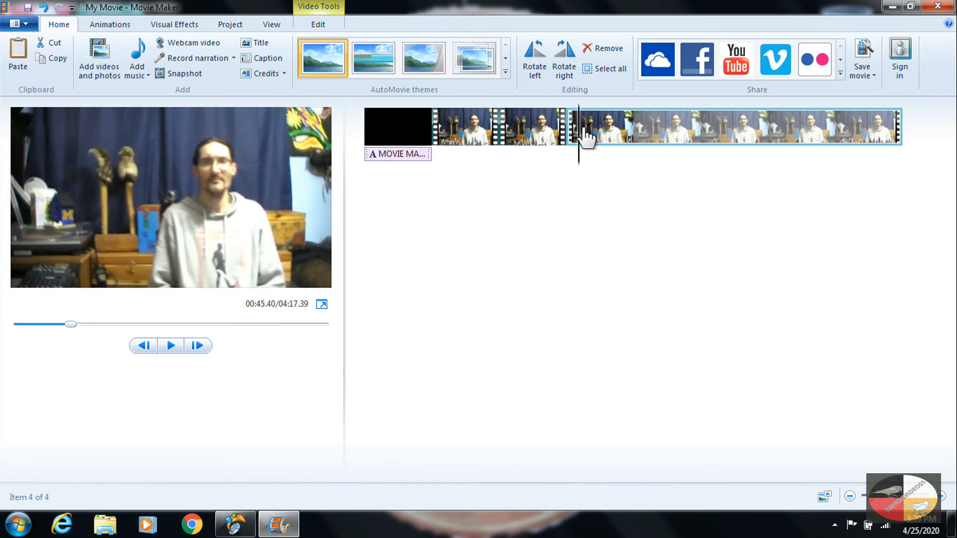
left_click_drag(584, 130, 578, 129)
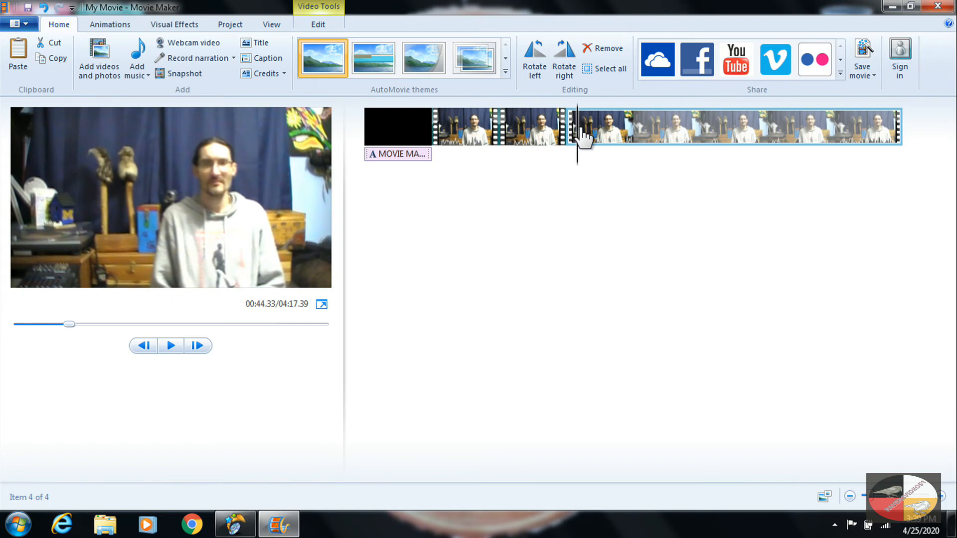
right_click(580, 130)
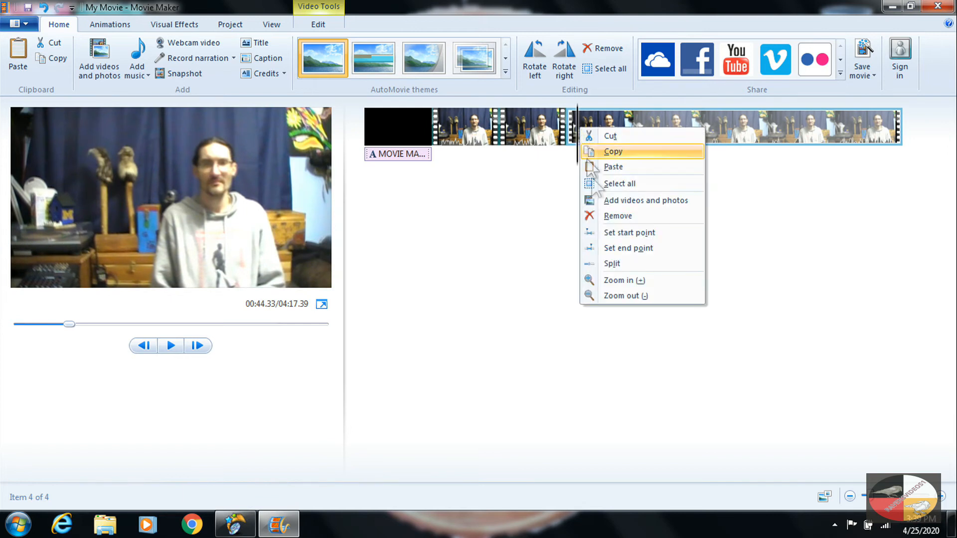
left_click(603, 263)
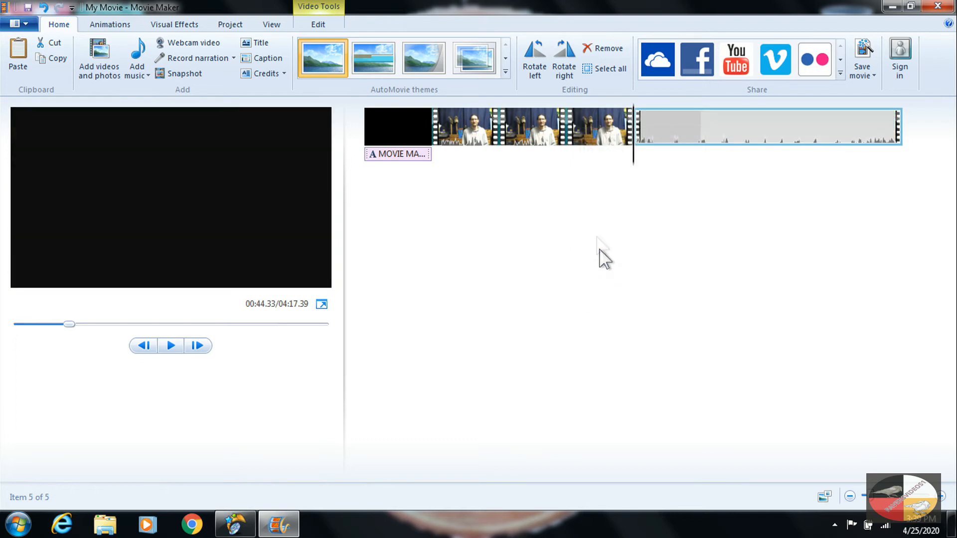
right_click(608, 143)
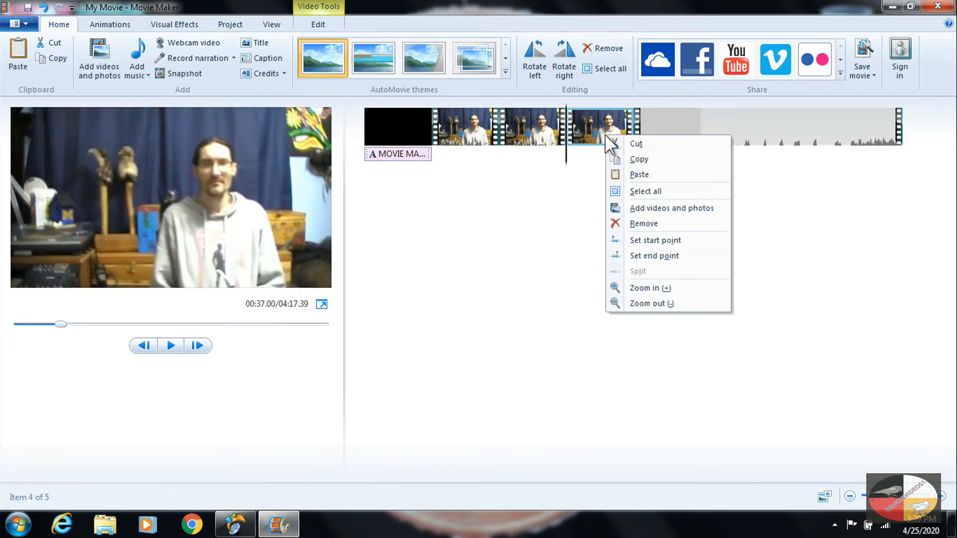
left_click(644, 223)
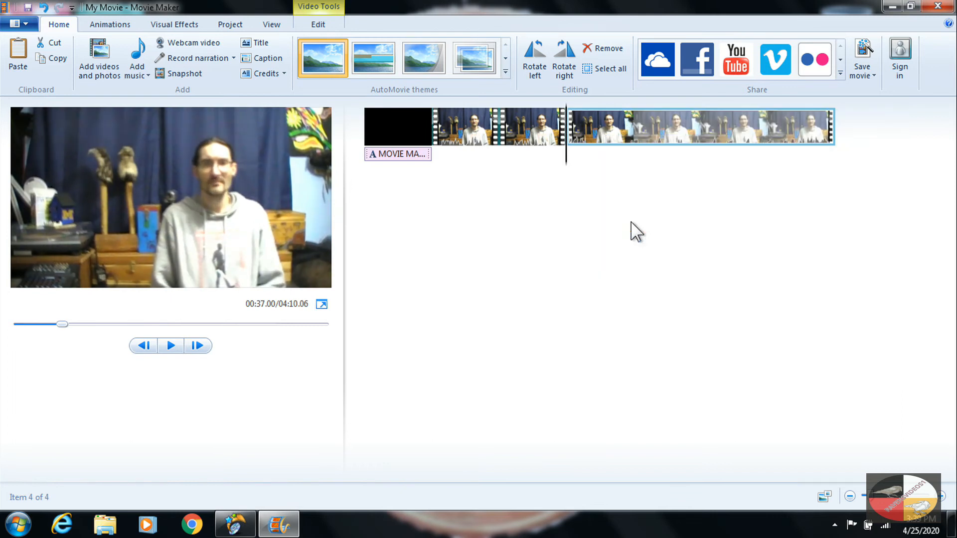
double_click(381, 119)
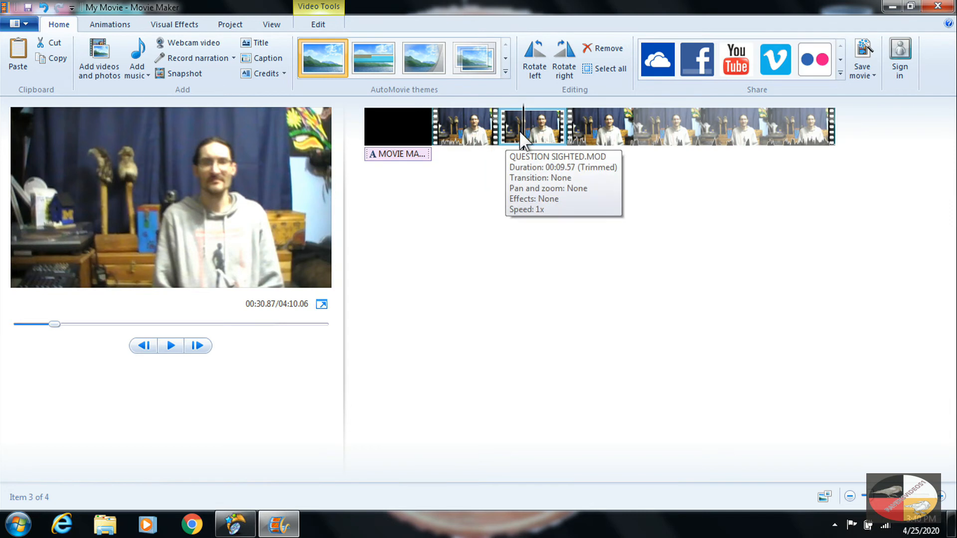
left_click(376, 63)
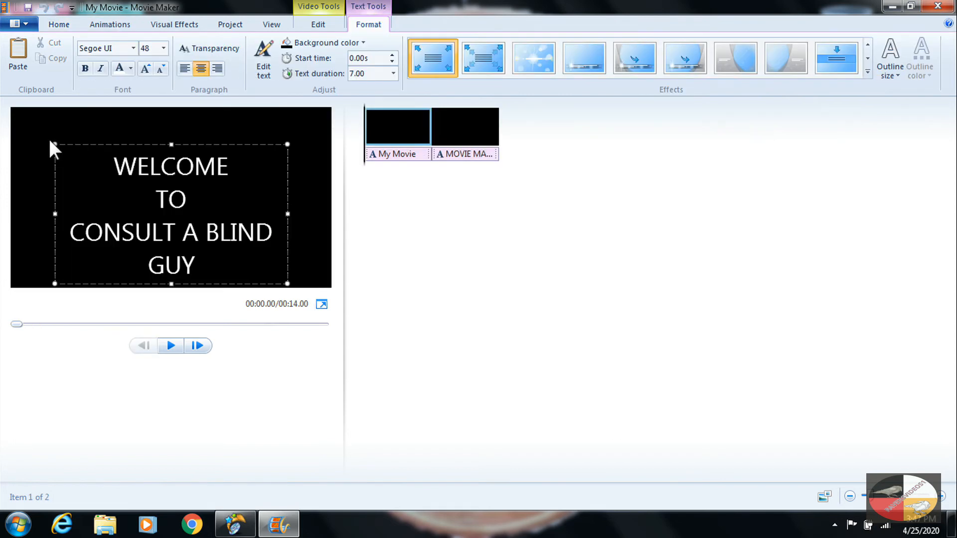
Move the WELCOME title's text box to the upper-left corner of the frame and widen it to nearly the full frame width.
left_click(49, 136)
left_click_drag(62, 146, 11, 111)
left_click_drag(279, 252, 327, 250)
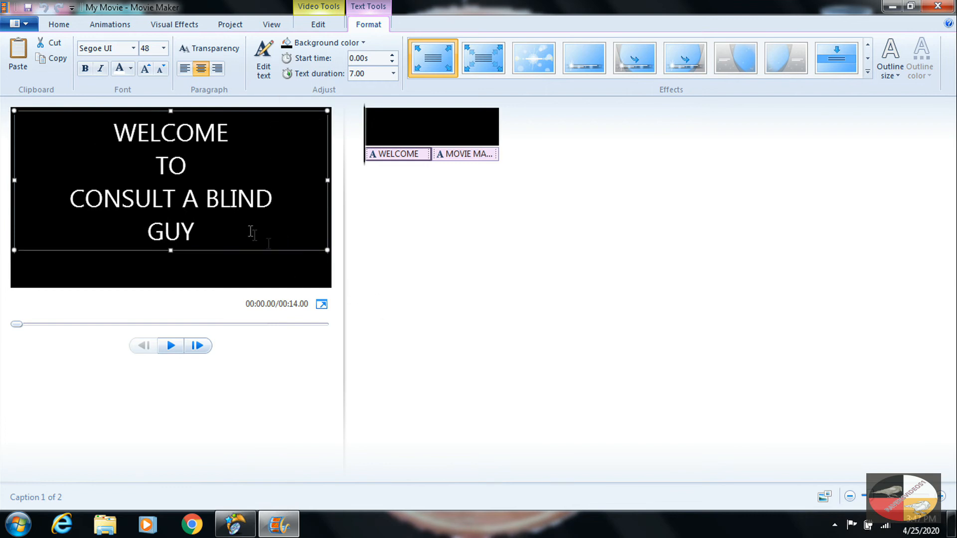
Rearrange the title so A BLIND GUY sits on its own line and add TODAY'S EPISODE as the last line.
left_click(222, 230)
key("Return")
key("Down")
key("BackSpace")
key("Right")
key("Right")
key("Right")
key("Return")
type("TODAYS EPI")
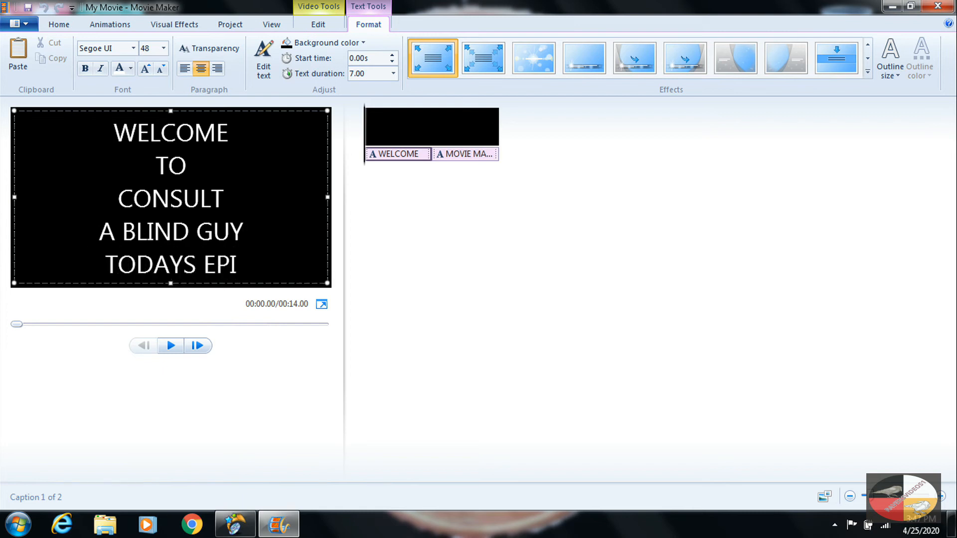
type("SODE")
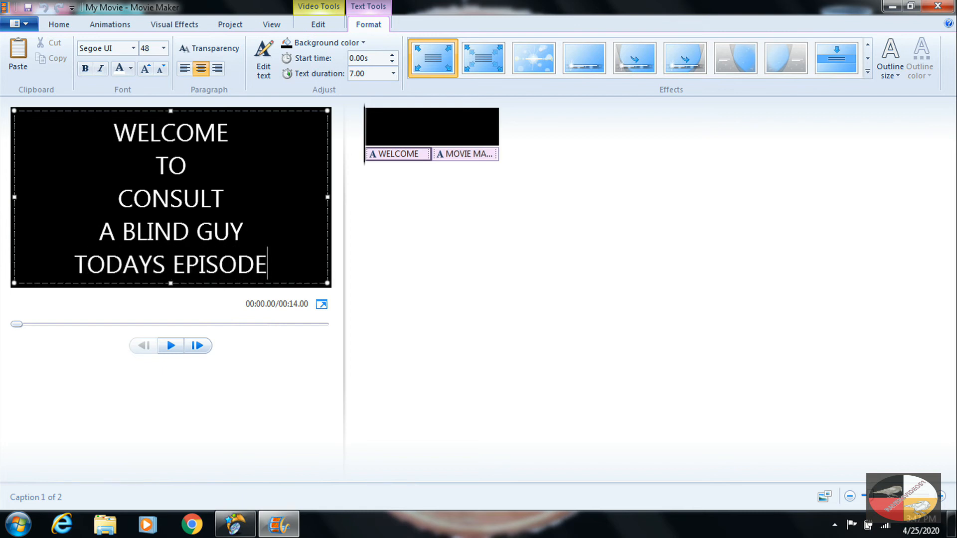
key("Left")
type("'")
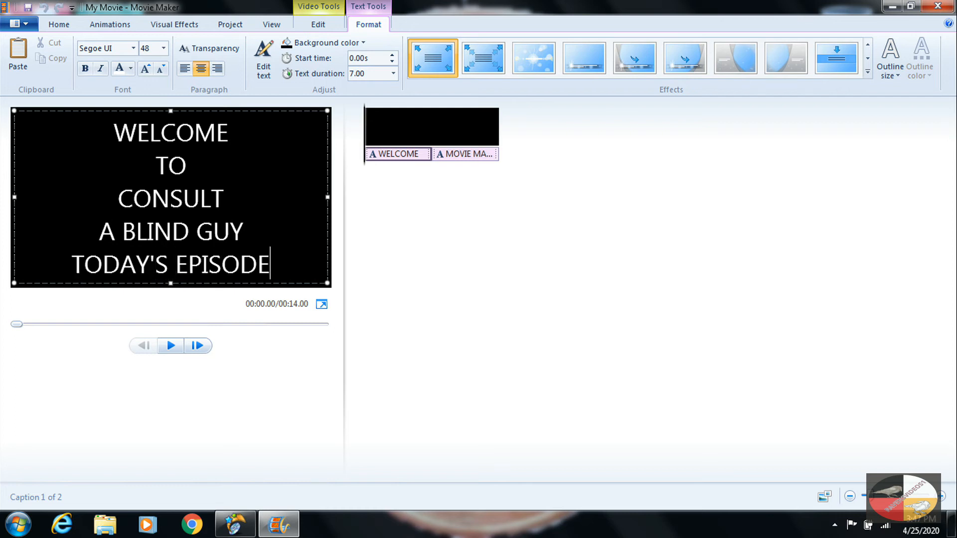
Make all of the WELCOME title's text bold and preview the movie from the first title.
key("shift+Up")
key("ctrl+a")
left_click(85, 68)
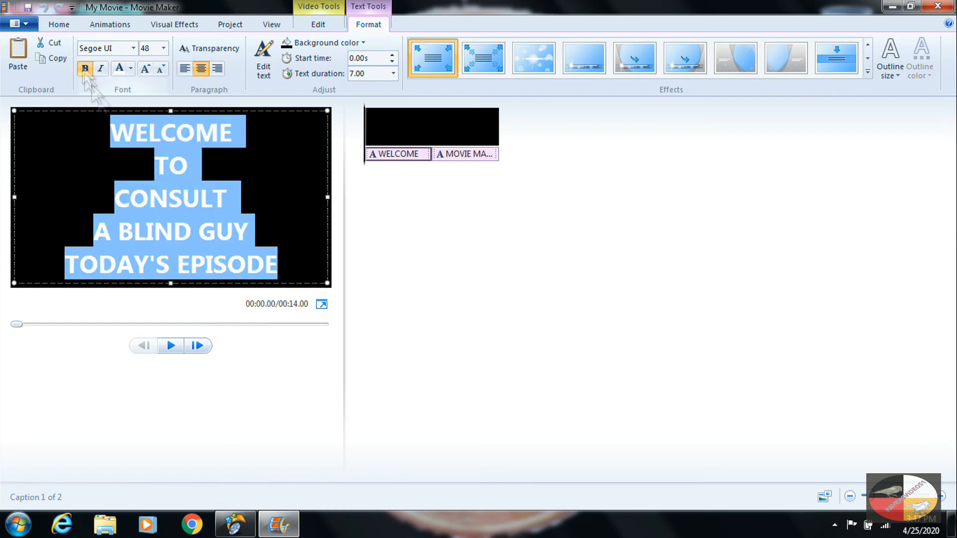
left_click(277, 173)
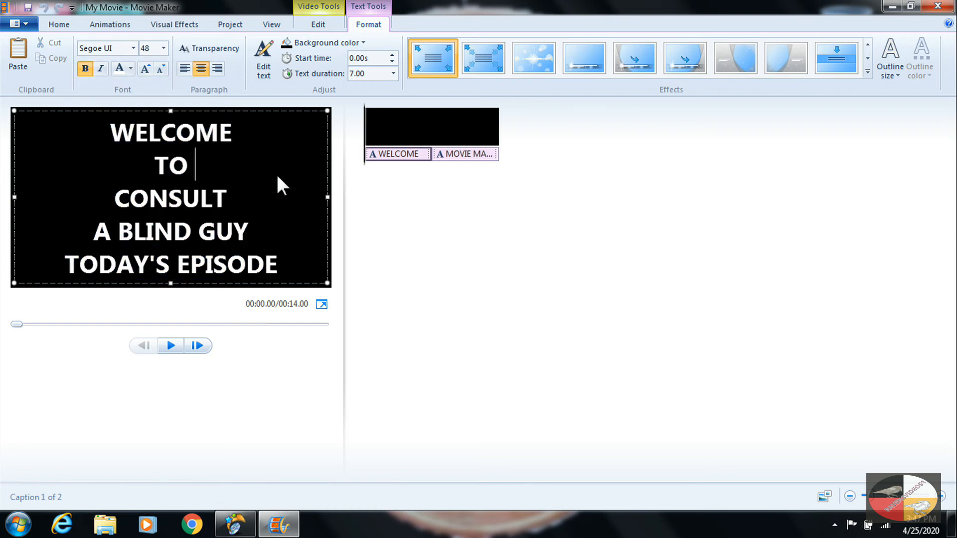
left_click(377, 124)
key("space")
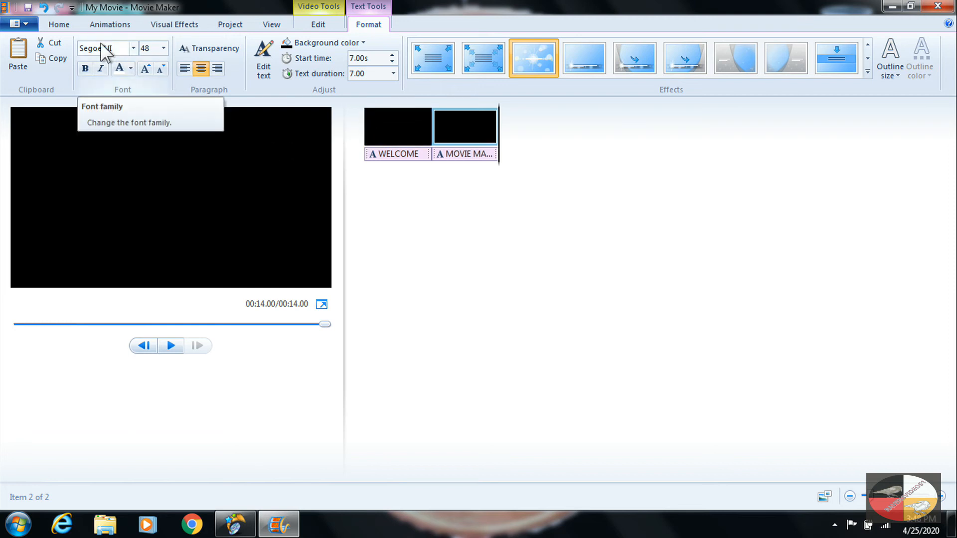
Start adding photos and open the CHANNEL GENERAL folder inside CABG THUMBNAILS, under the finished CONSULT A BLIND GUY projects on Elements (D:).
left_click(57, 25)
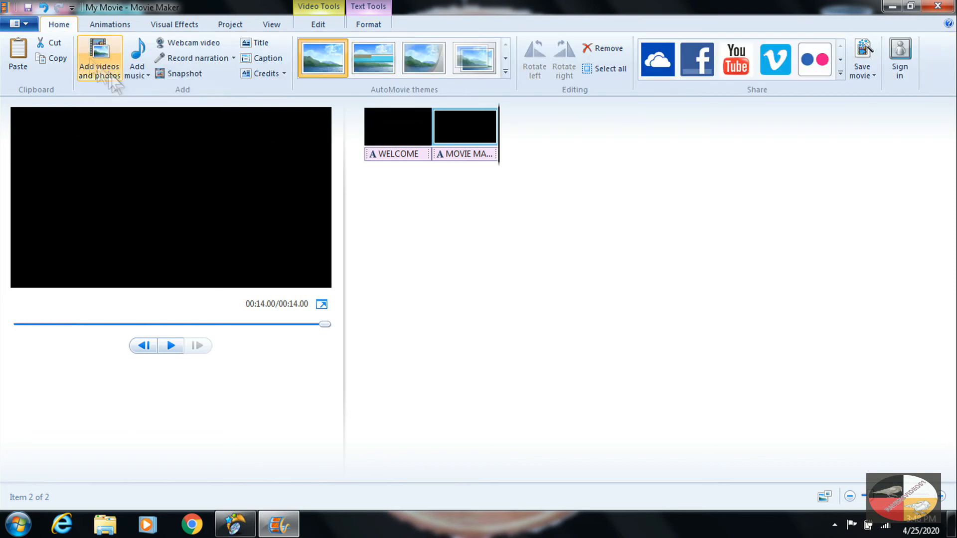
left_click(99, 64)
left_click(75, 251)
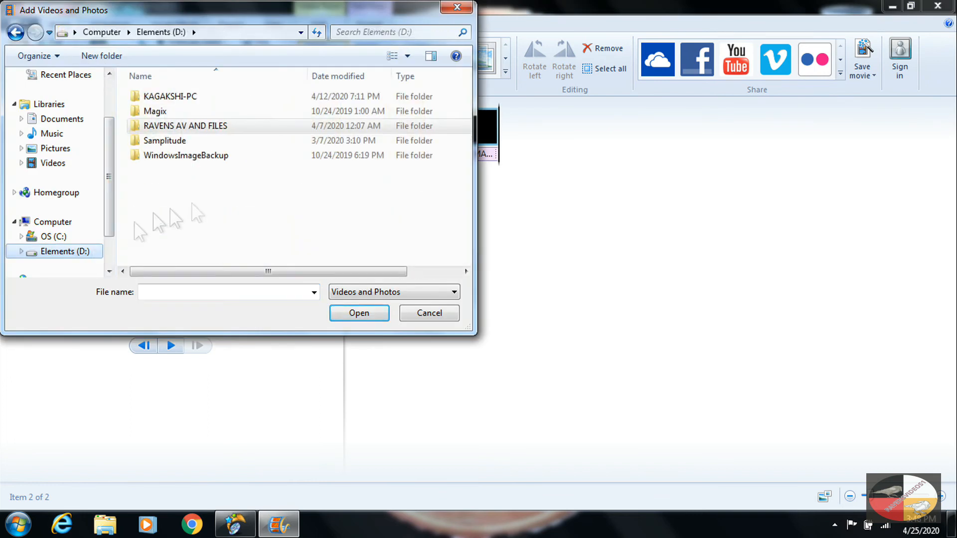
double_click(165, 124)
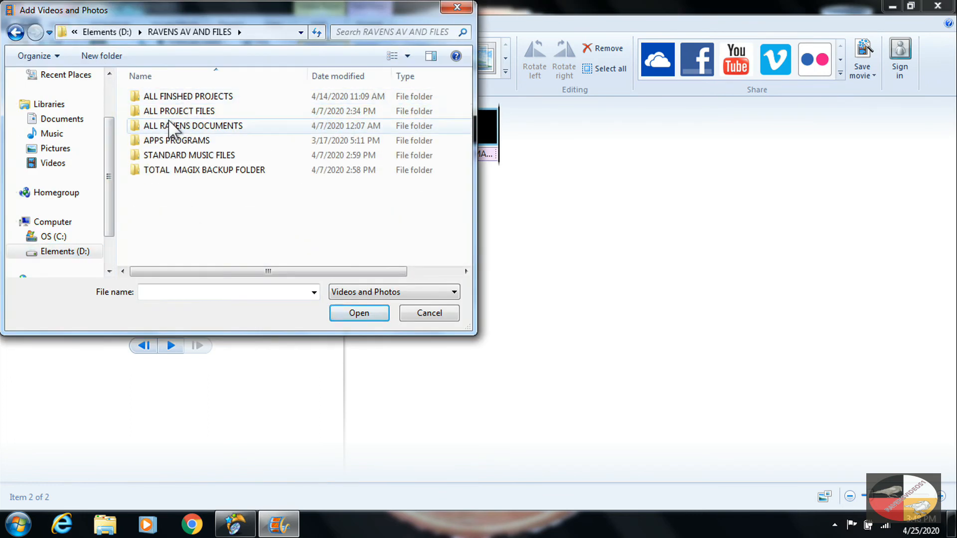
double_click(166, 96)
double_click(160, 126)
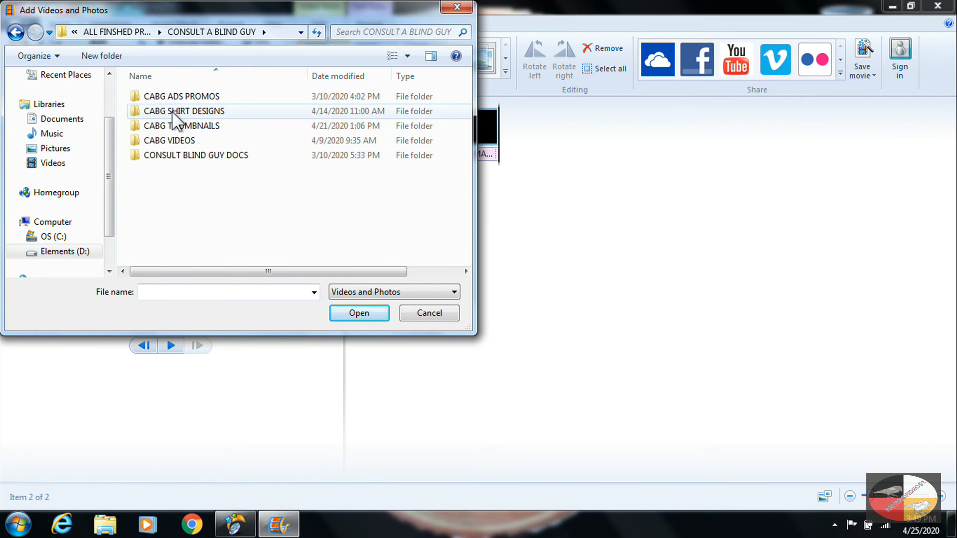
double_click(173, 120)
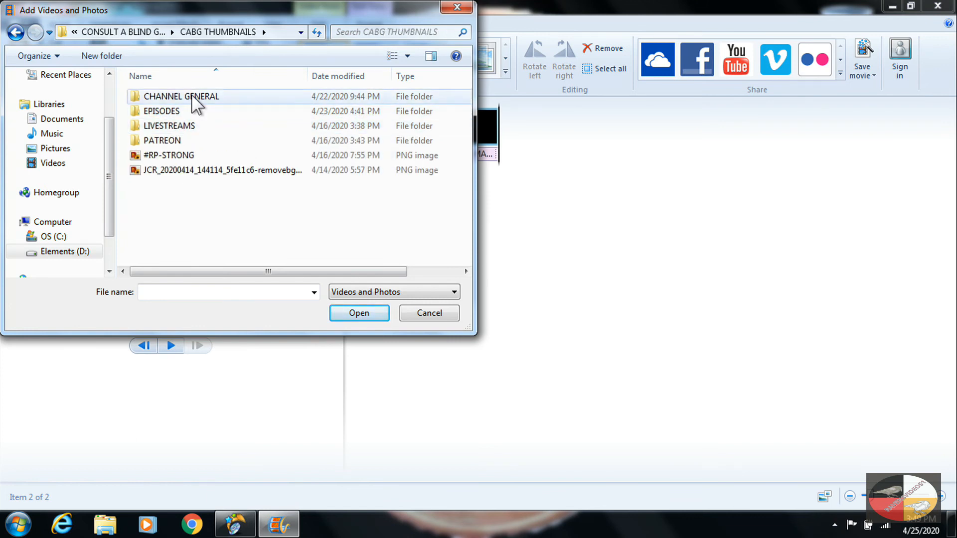
double_click(195, 98)
Add the CONSULT A BLIND GUY RED WHITE PIC banner, the red circular logo and the YOUVE GOT QUESTIONS image to the movie.
left_click(358, 122)
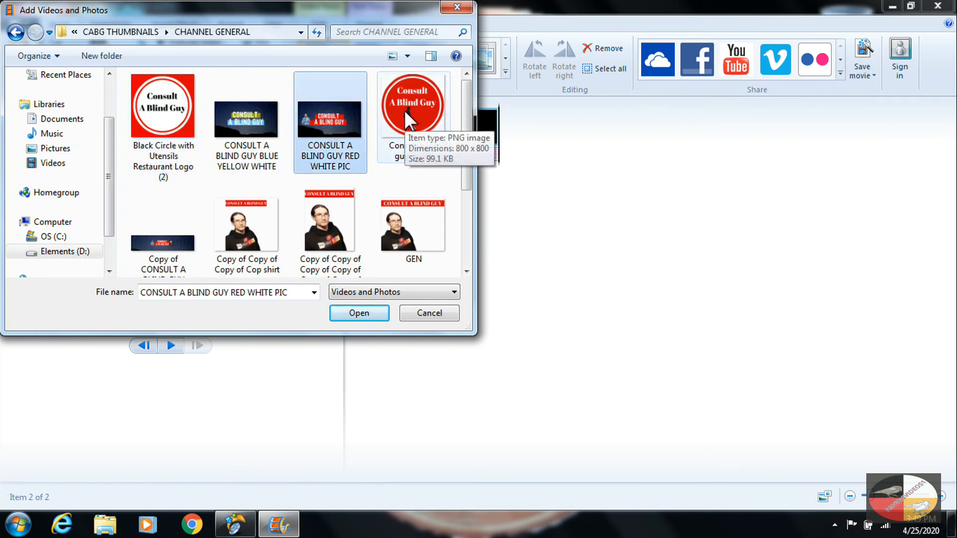
left_click(404, 110, "ctrl")
left_click(466, 271)
left_click(467, 272)
left_click(172, 231, "ctrl")
key("Return")
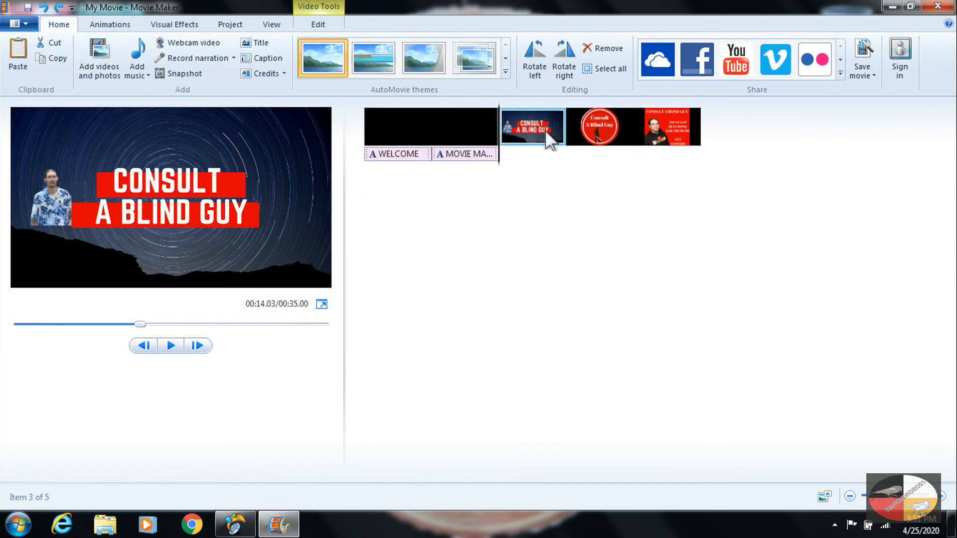
Apply a bow-tie style transition to the CONSULT A BLIND GUY banner and the oval transition to the red circular logo image.
left_click(109, 23)
left_click(143, 58)
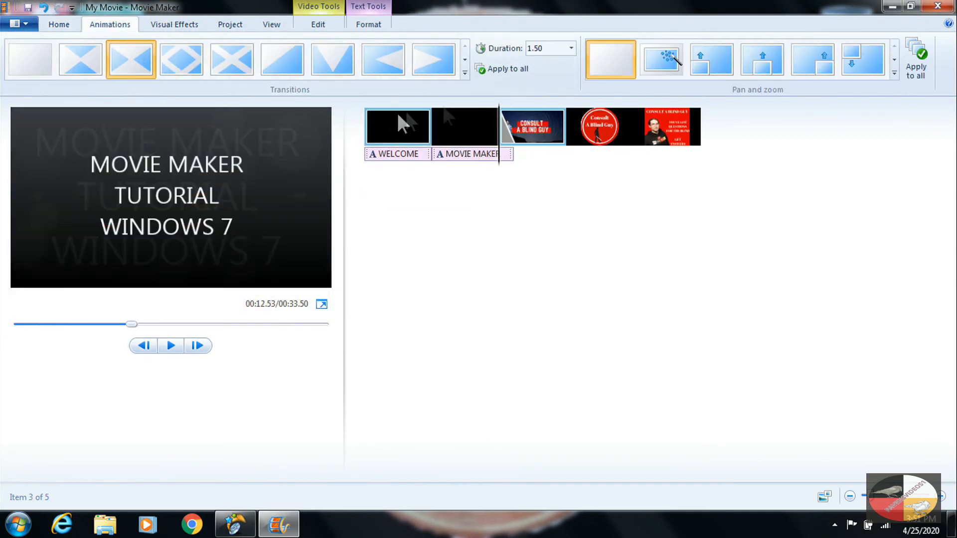
left_click(586, 126)
left_click(166, 64)
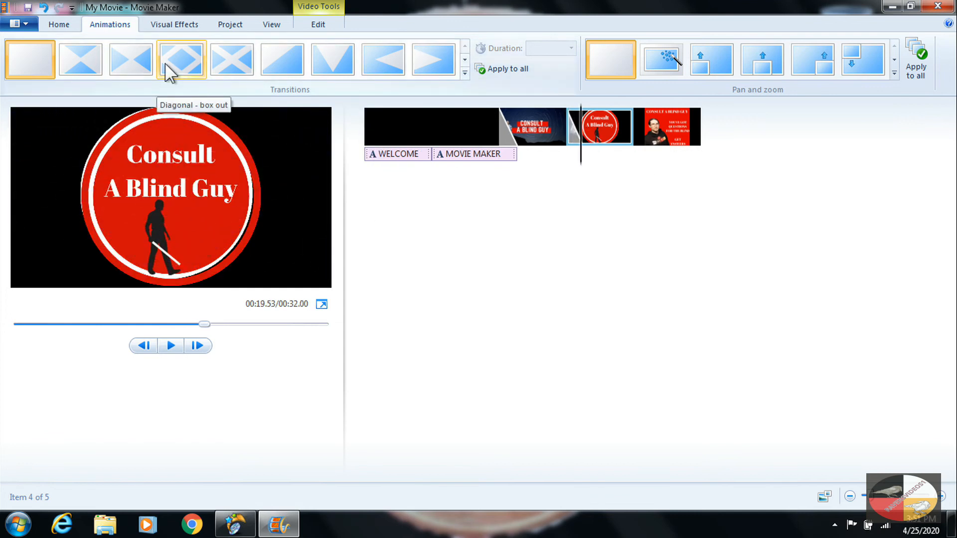
left_click(465, 59)
left_click(465, 59)
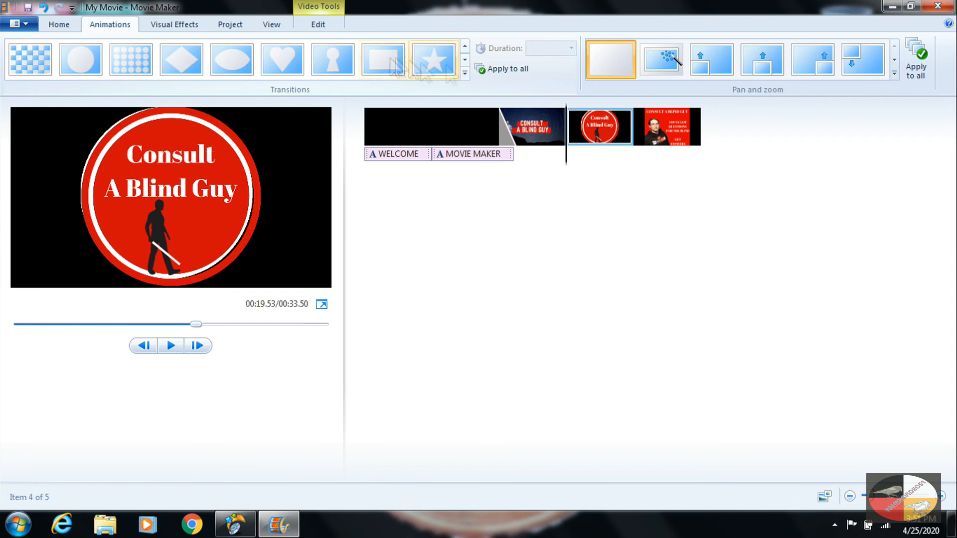
left_click(226, 56)
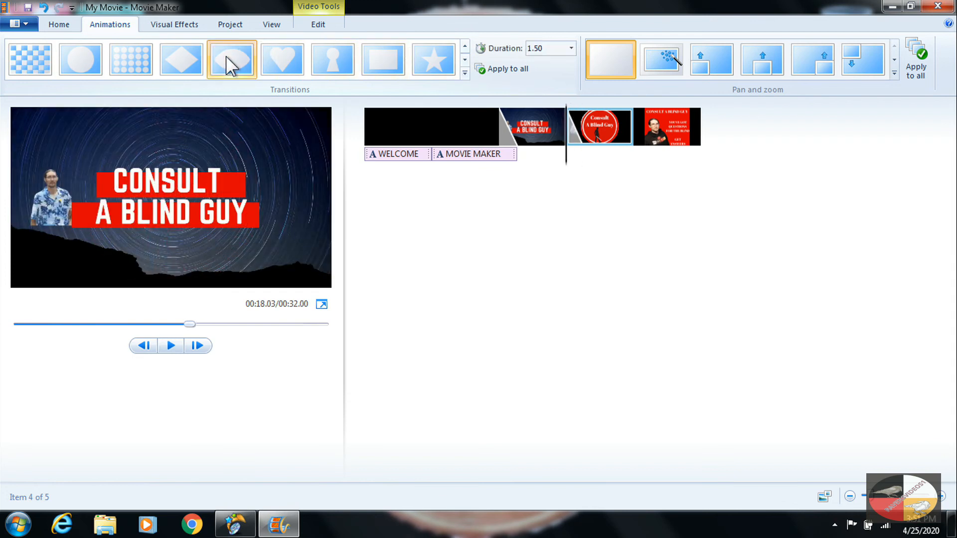
Browse the available transitions for the CONSULT A BLIND GUY banner and change its transition to the oval one.
left_click(508, 135)
left_click(465, 58)
left_click(465, 58)
left_click(465, 57)
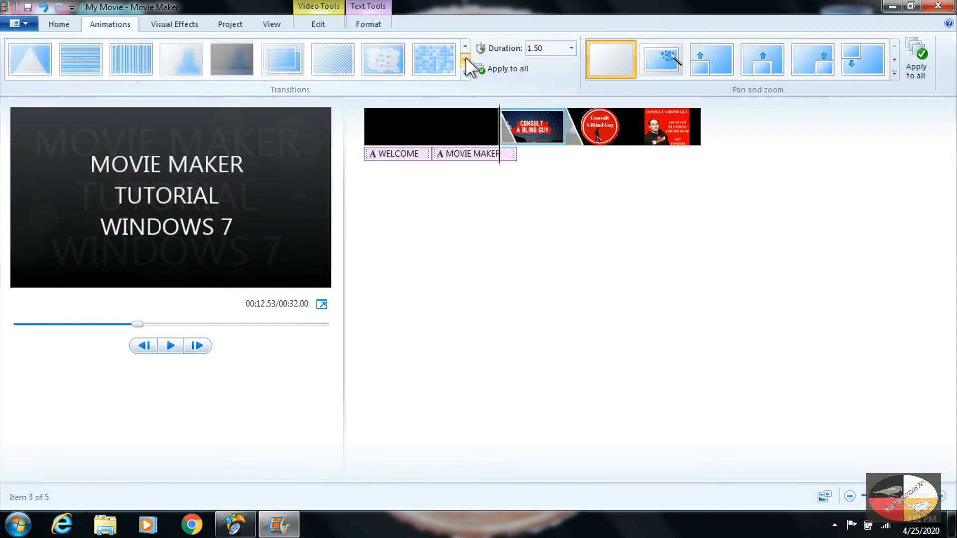
left_click(465, 58)
left_click(465, 58)
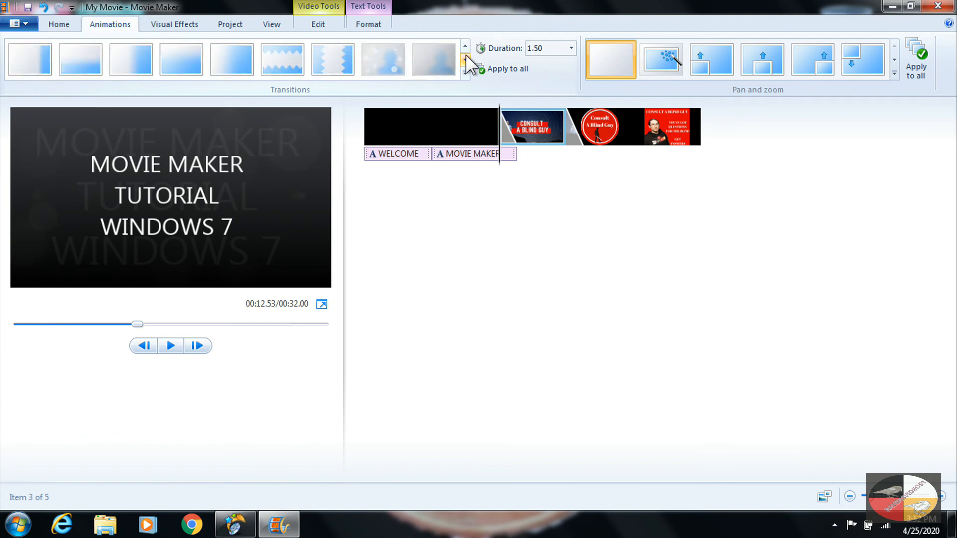
left_click(466, 46)
left_click(466, 46)
left_click(466, 46)
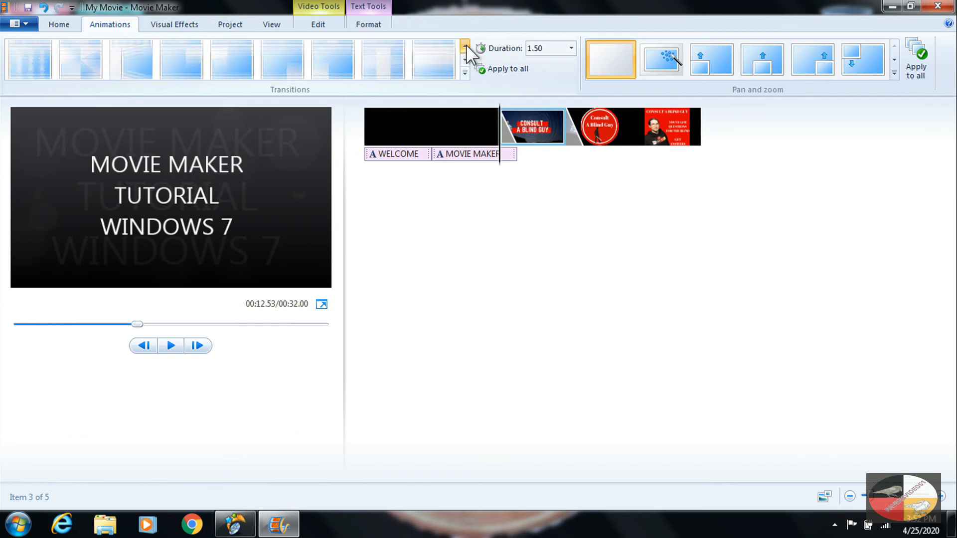
left_click(466, 45)
left_click(230, 59)
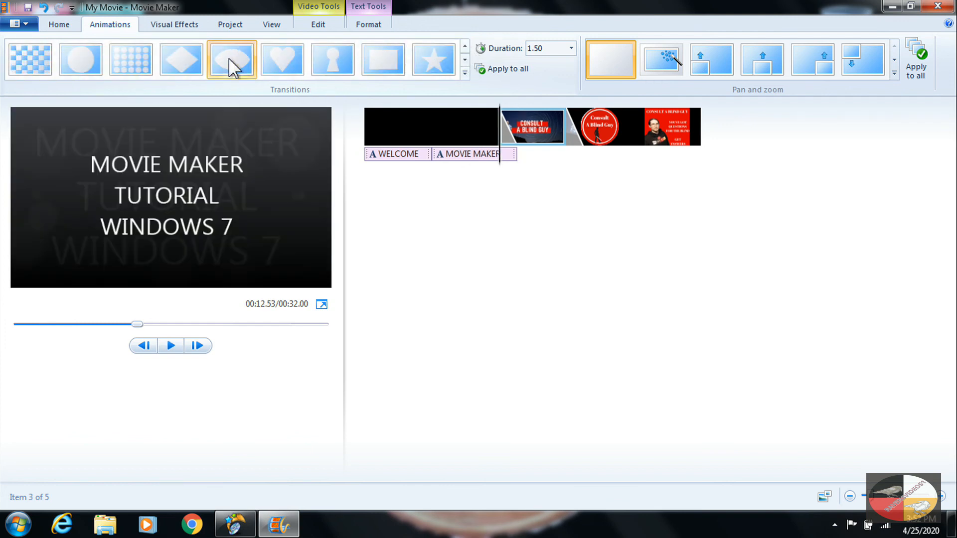
Apply the Eye transition to the YOUVE GOT QUESTIONS image at the end of the movie.
left_click(667, 127)
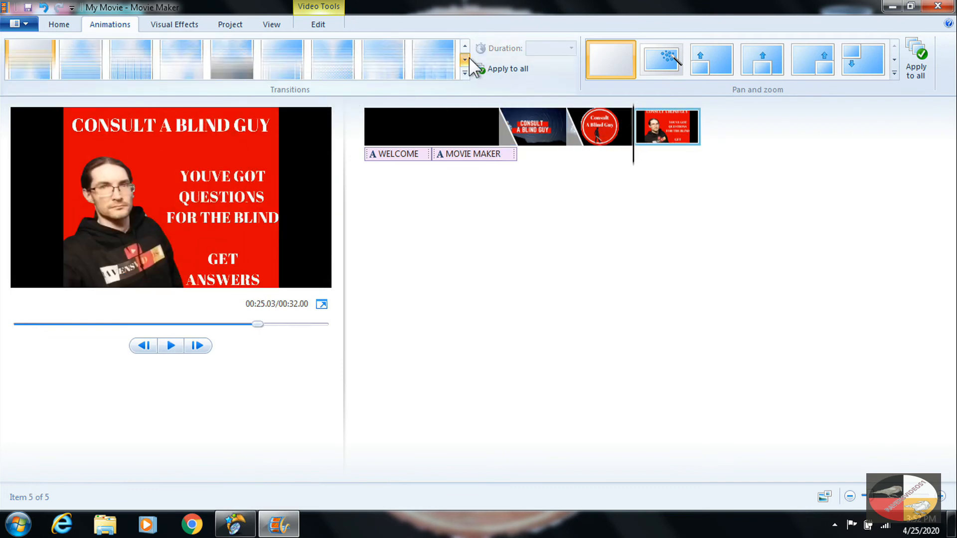
left_click(231, 58)
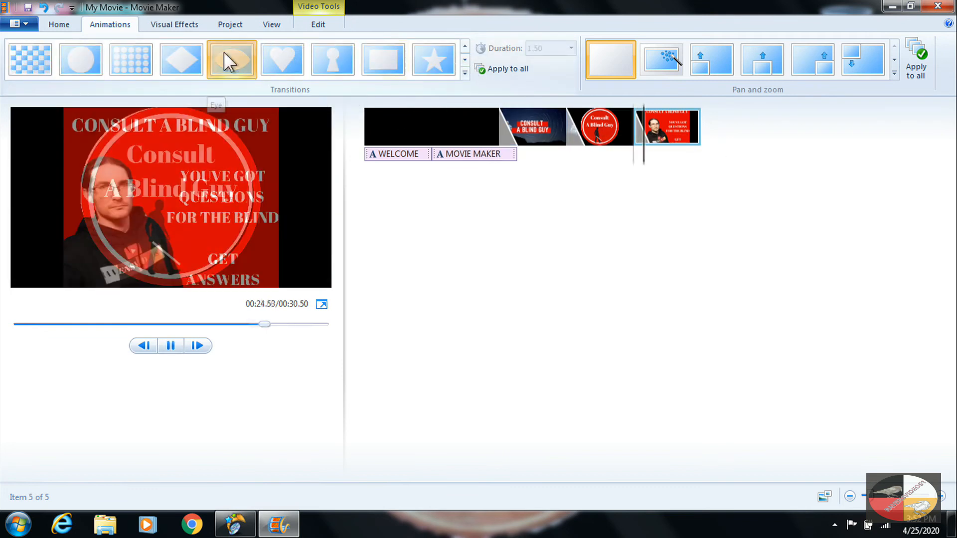
Set the duration of both black title background clips to 2.00 seconds each.
left_click(382, 115)
left_click(318, 26)
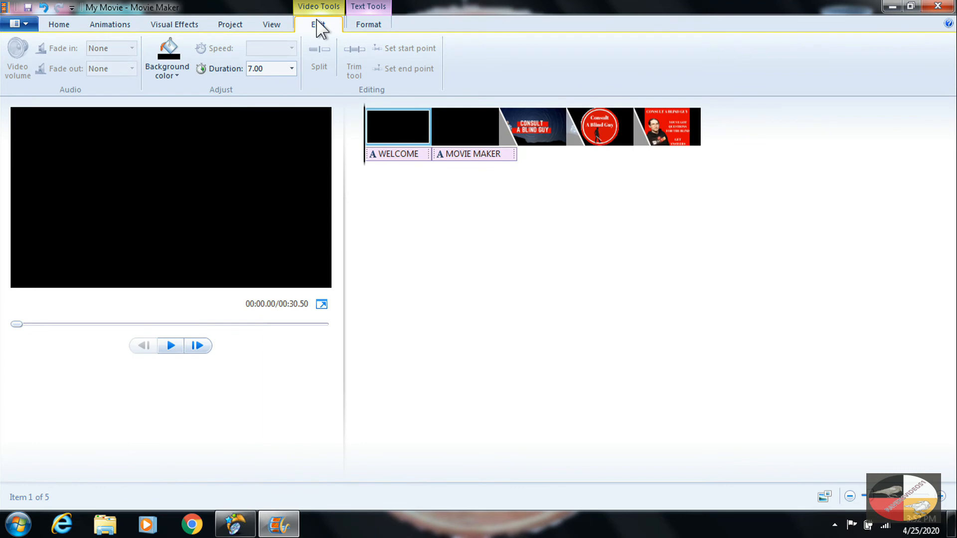
left_click(291, 68)
left_click(278, 91)
left_click(453, 128)
left_click(293, 68)
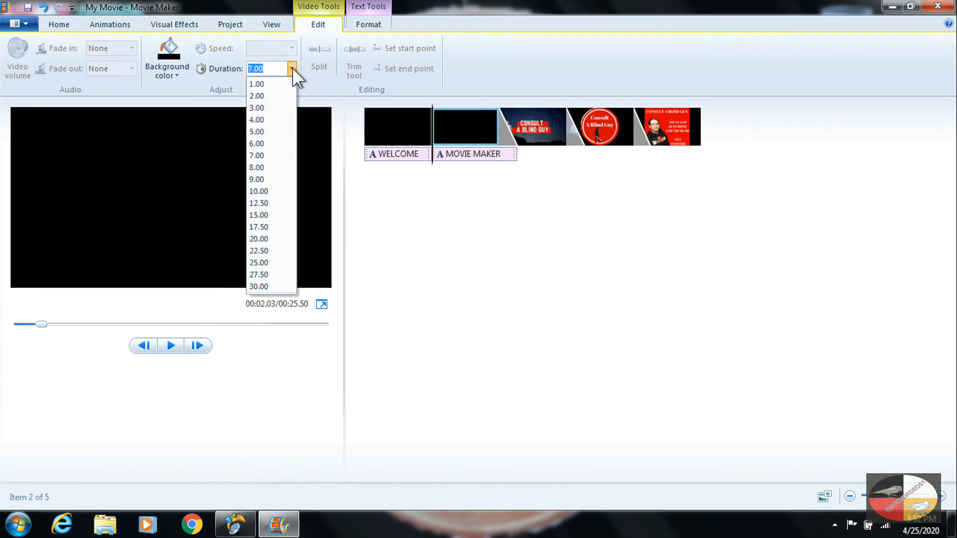
left_click(278, 95)
Set the duration of the CONSULT A BLIND GUY banner, the red circular logo and the YOUVE GOT QUESTIONS image to 2.00 seconds each.
left_click(529, 124)
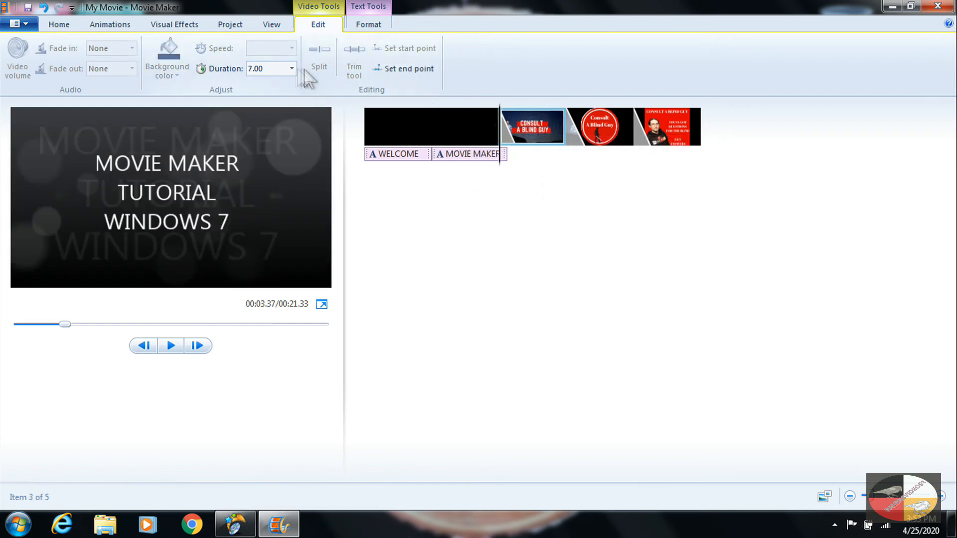
left_click(291, 69)
left_click(279, 95)
left_click(597, 122)
left_click(292, 69)
left_click(278, 96)
left_click(668, 127)
left_click(291, 68)
left_click(281, 96)
Set the red circular logo image's duration back to 2.00 seconds.
left_click(384, 122)
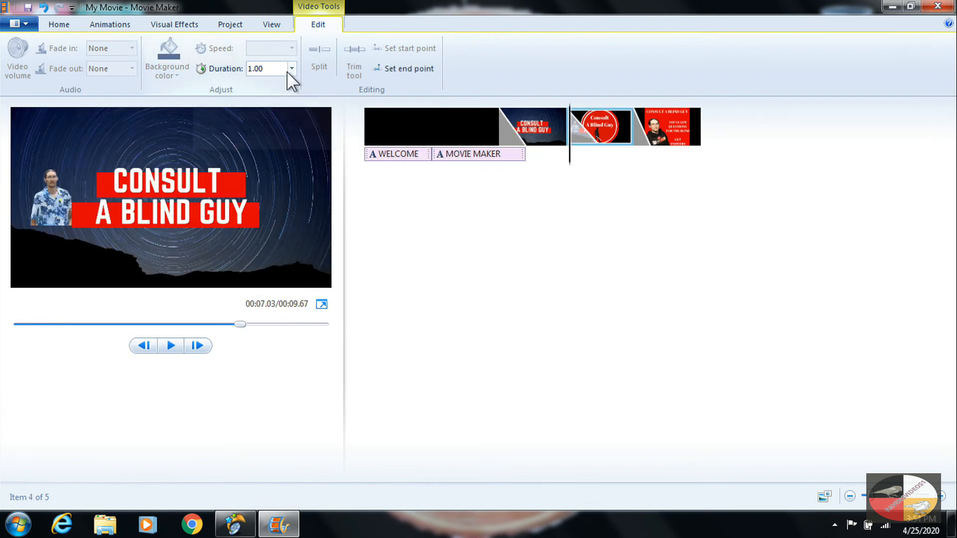
left_click(267, 70)
left_click(292, 68)
left_click(278, 96)
Preview the movie from the first title clip and stop the playback.
left_click(382, 124)
key("space")
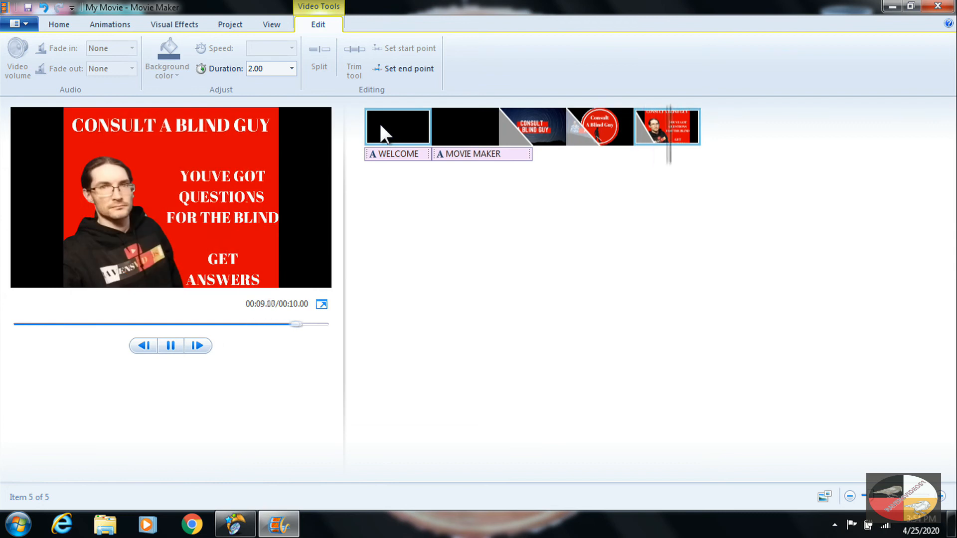
key("space")
key("space")
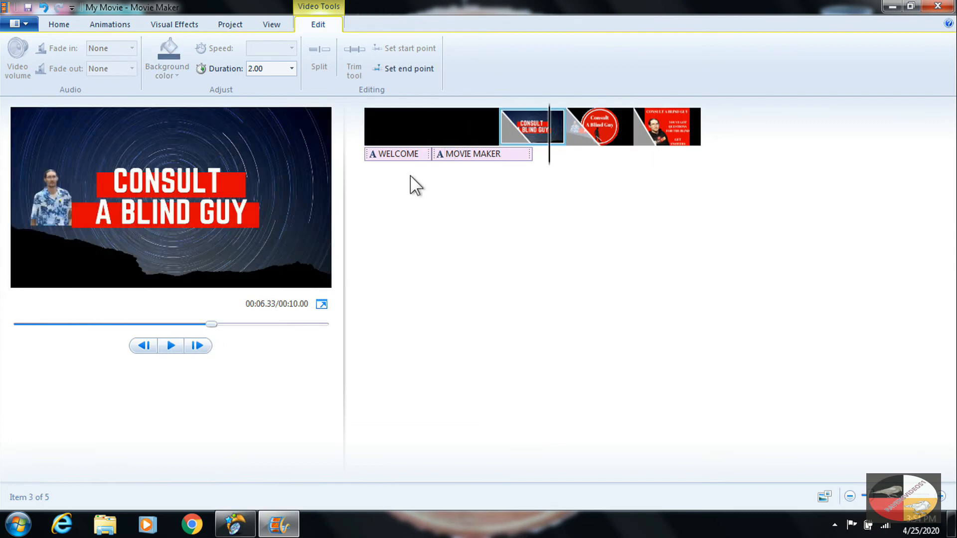
Make the MOVIE MAKER TUTORIAL WINDOWS 7 title text bold and play the movie from the first title clip.
left_click(476, 154)
left_click(240, 232)
left_click_drag(240, 232, 135, 124)
left_click(86, 68)
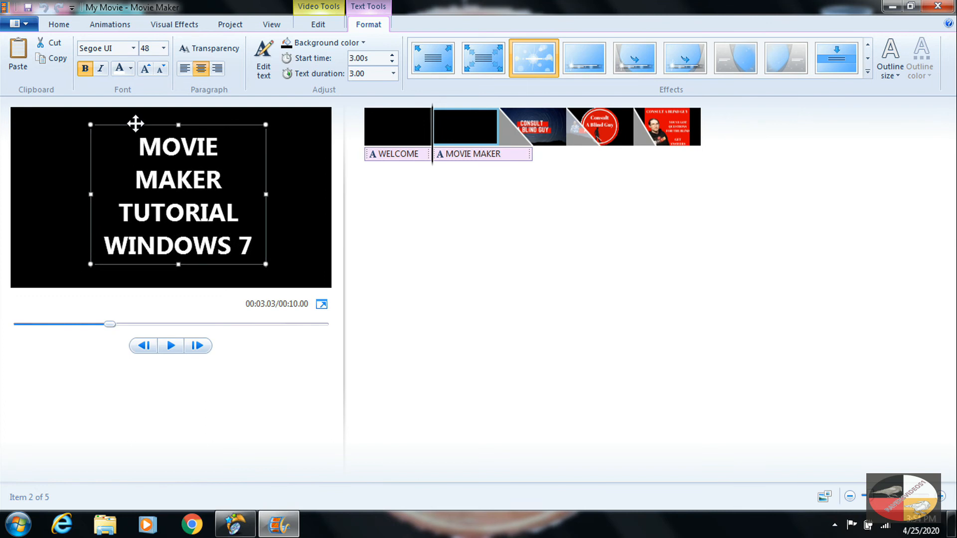
left_click(386, 133)
key("space")
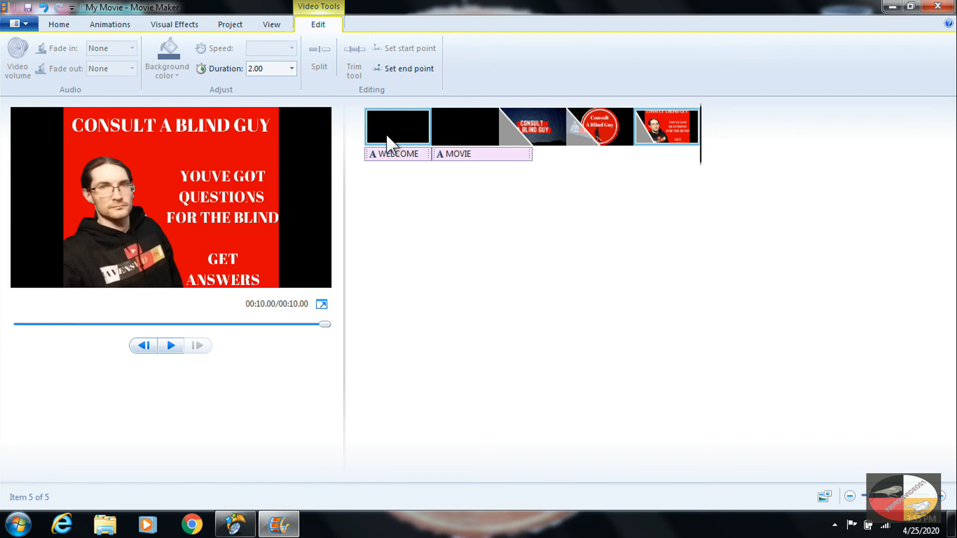
Start adding music and open the INTRO folder inside CABG VIDEOS, under the finished CONSULT A BLIND GUY projects on Elements (D:).
left_click(375, 121)
left_click(59, 24)
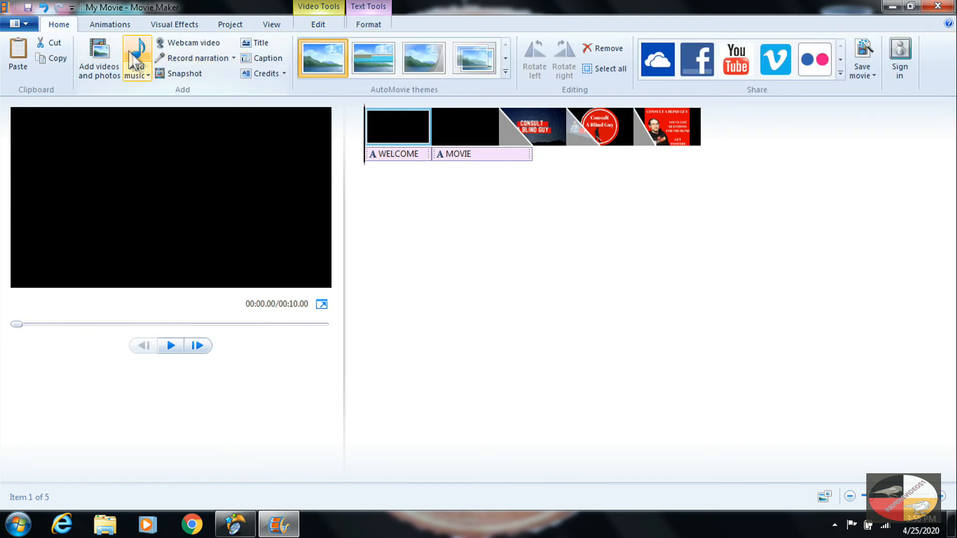
left_click(135, 50)
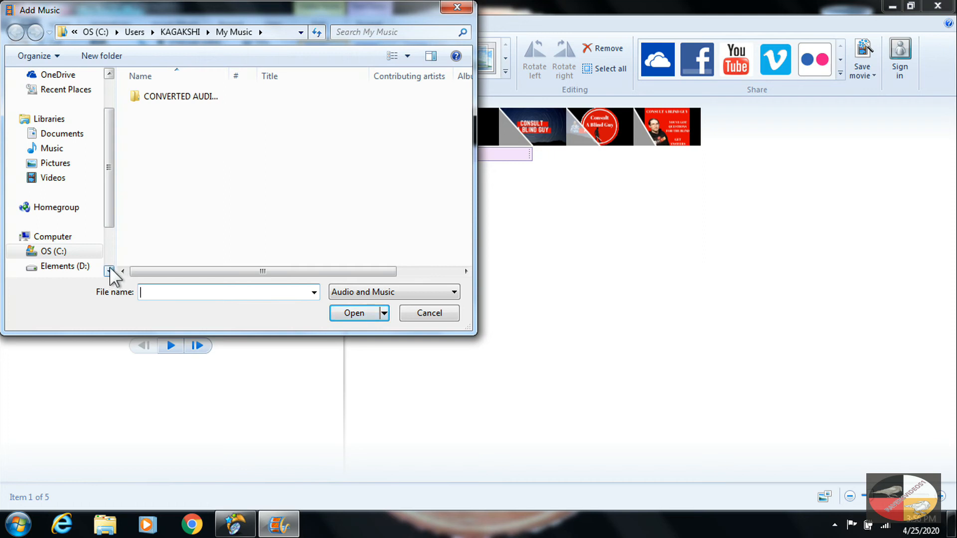
left_click(71, 266)
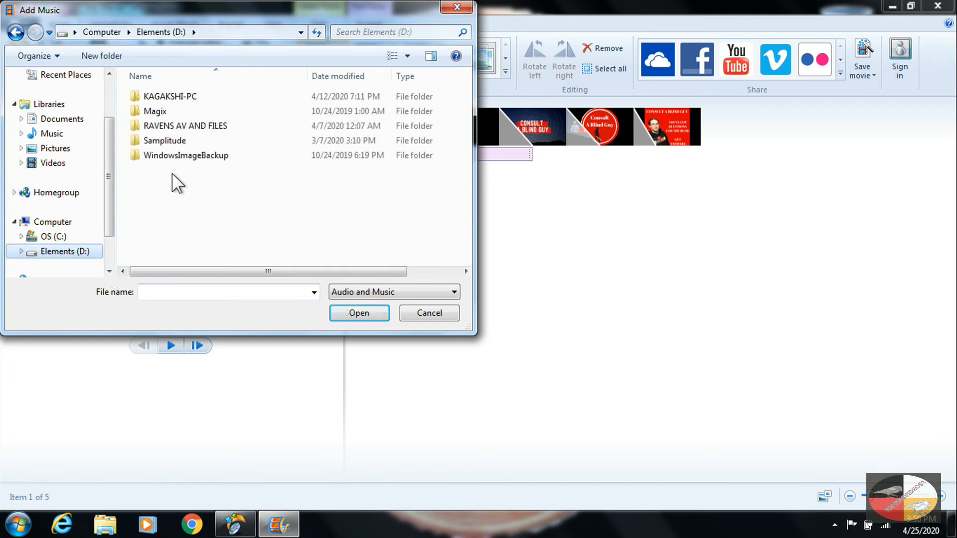
double_click(155, 128)
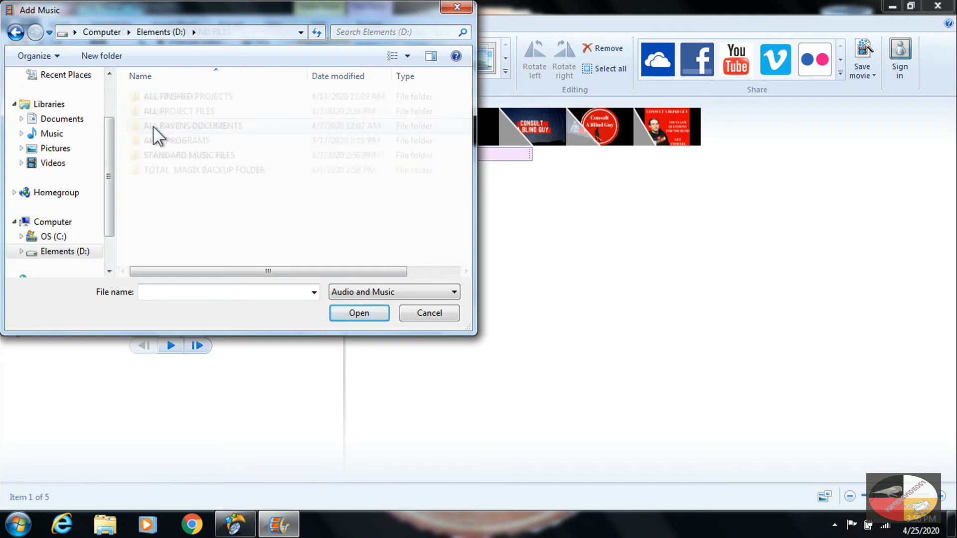
double_click(167, 97)
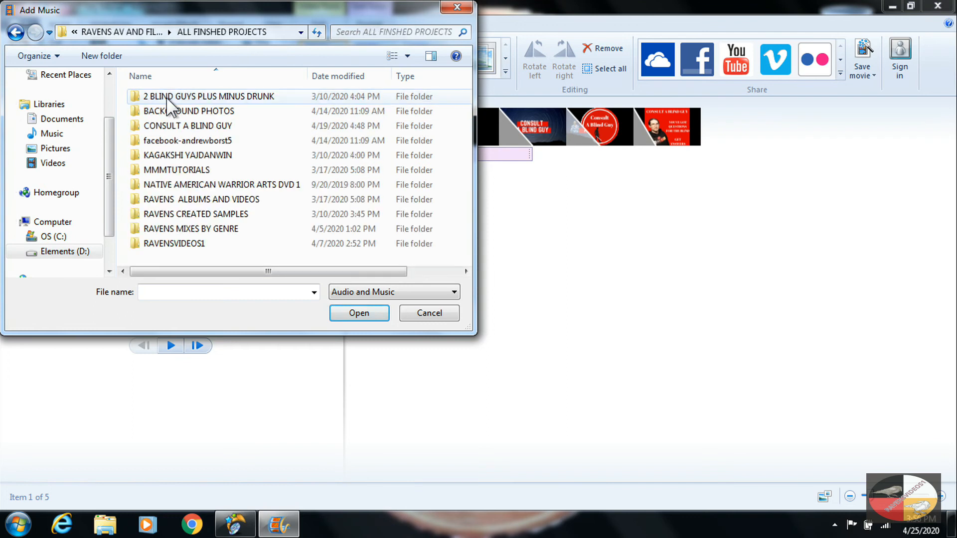
double_click(168, 127)
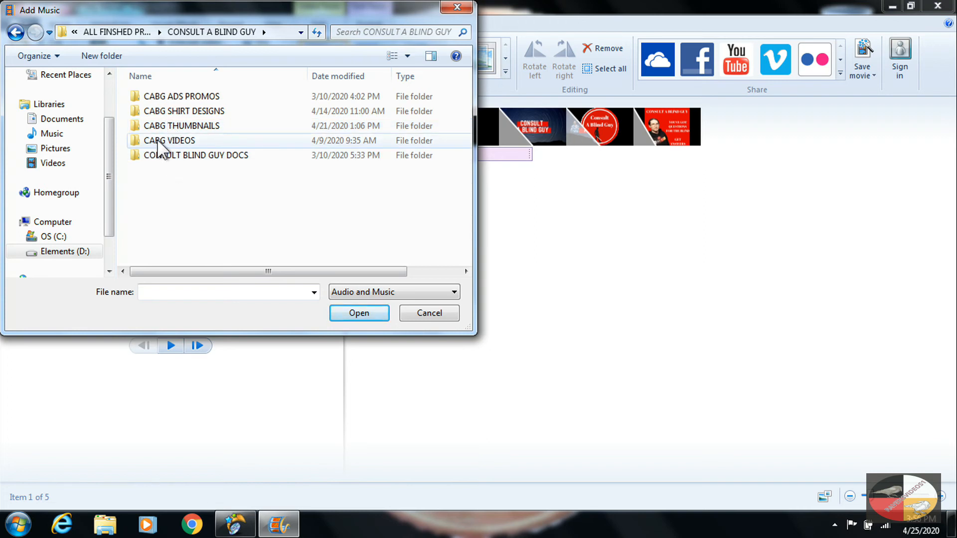
double_click(165, 141)
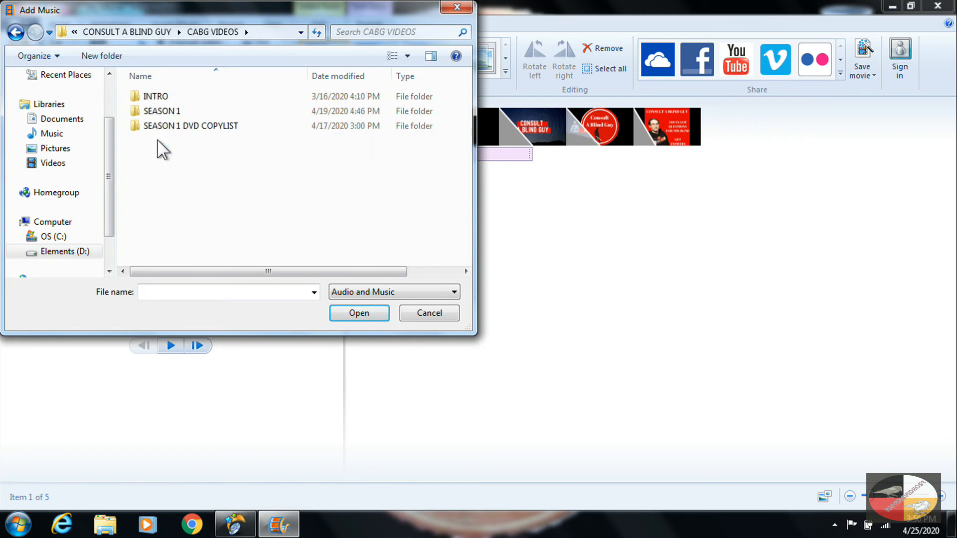
double_click(150, 98)
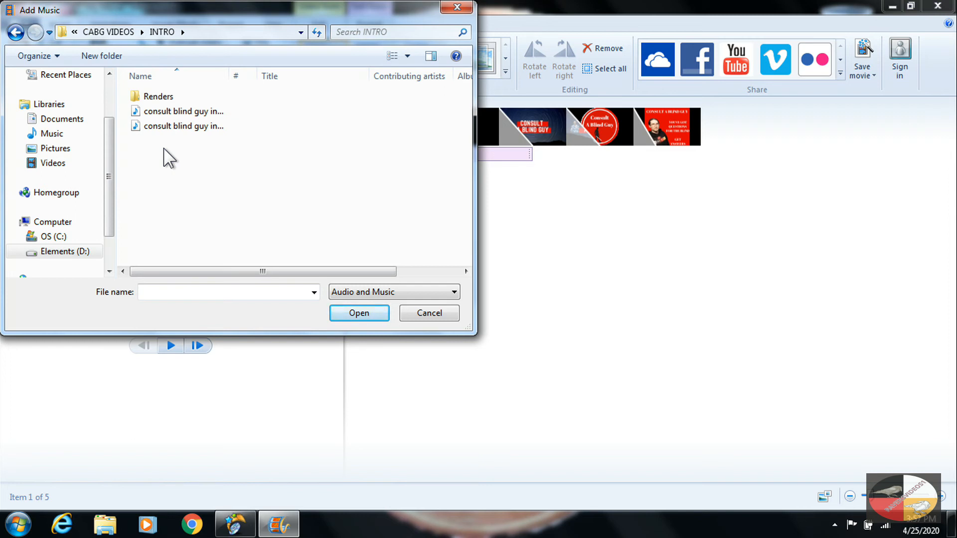
Add the consult blind guy intro SHORT audio file as the movie's music and play the movie with it.
left_click(147, 129)
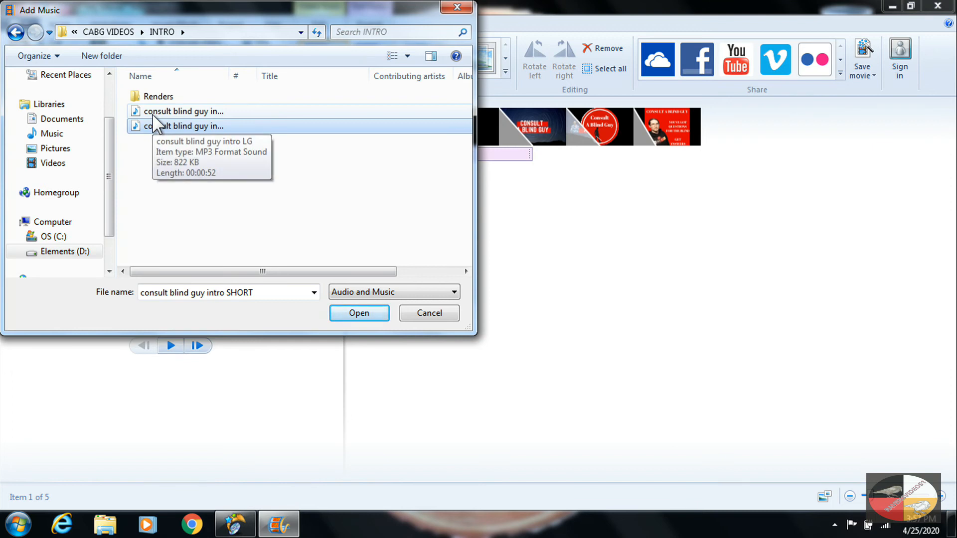
double_click(152, 127)
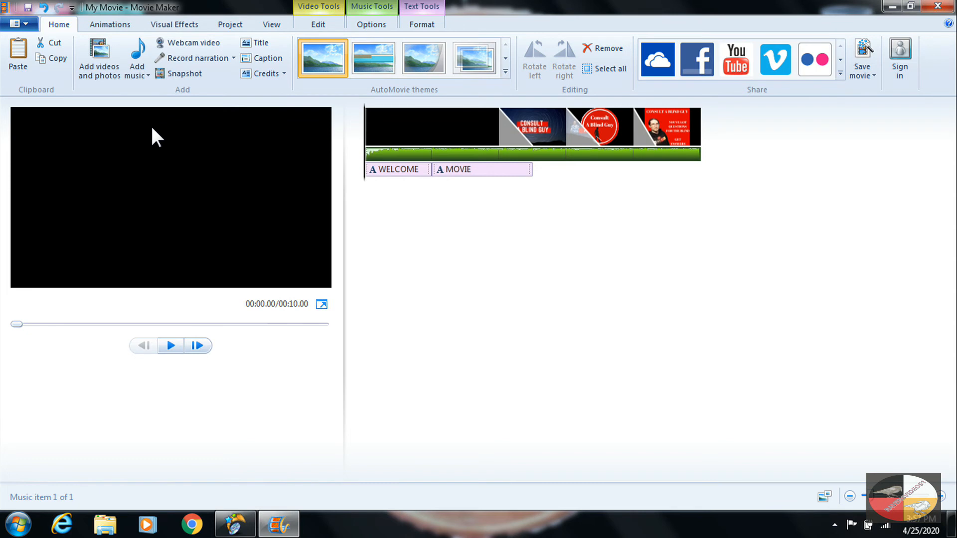
key("space")
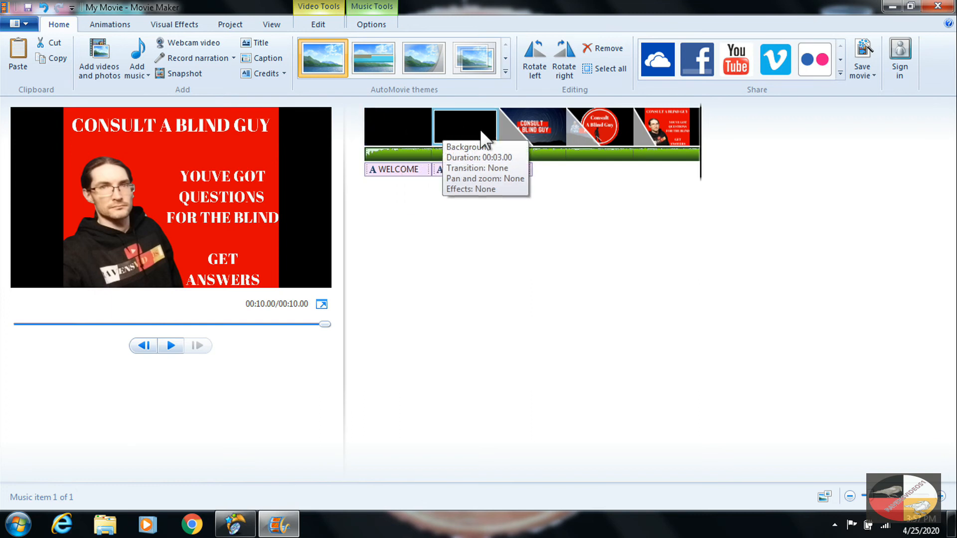
Put TO on the same line as WELCOME in the first title and move the text box slightly down.
left_click(396, 127)
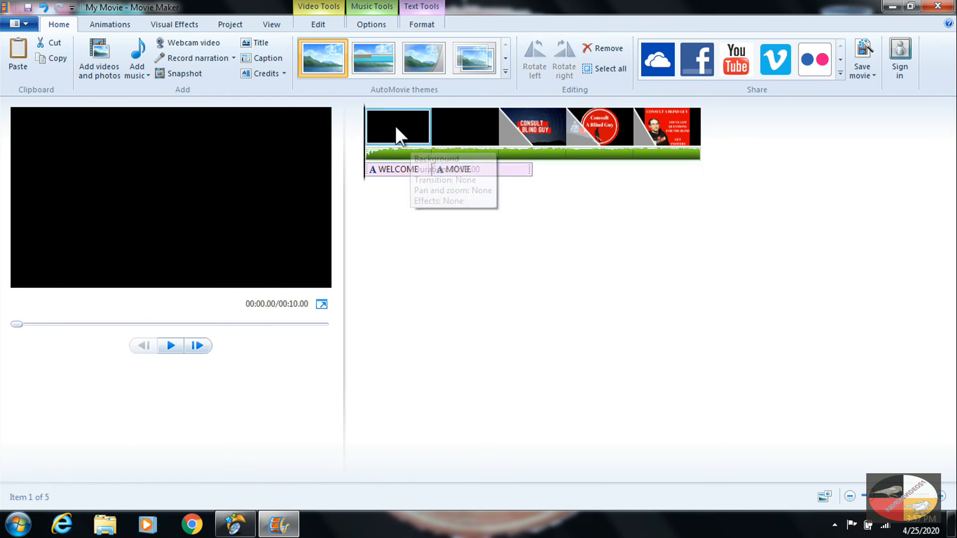
left_click(266, 201)
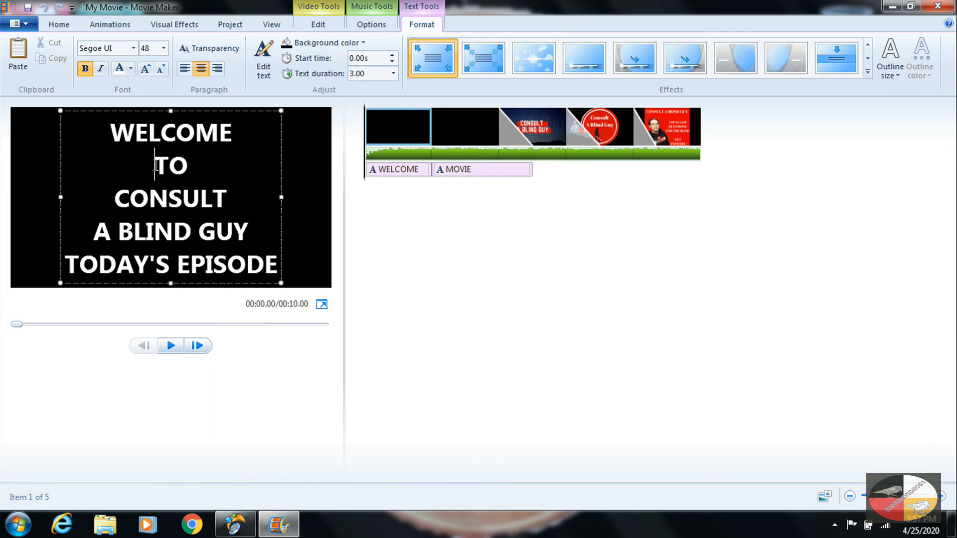
key("BackSpace")
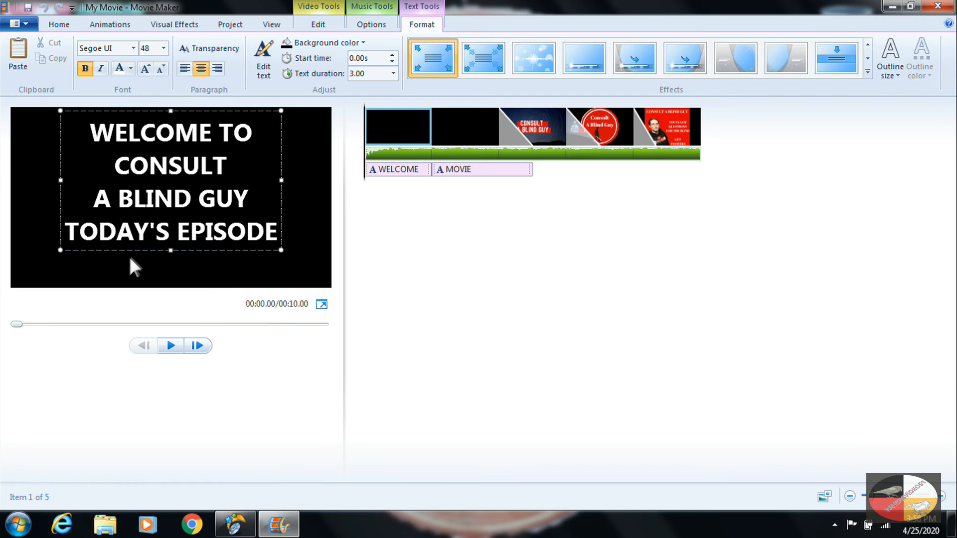
left_click_drag(126, 251, 128, 264)
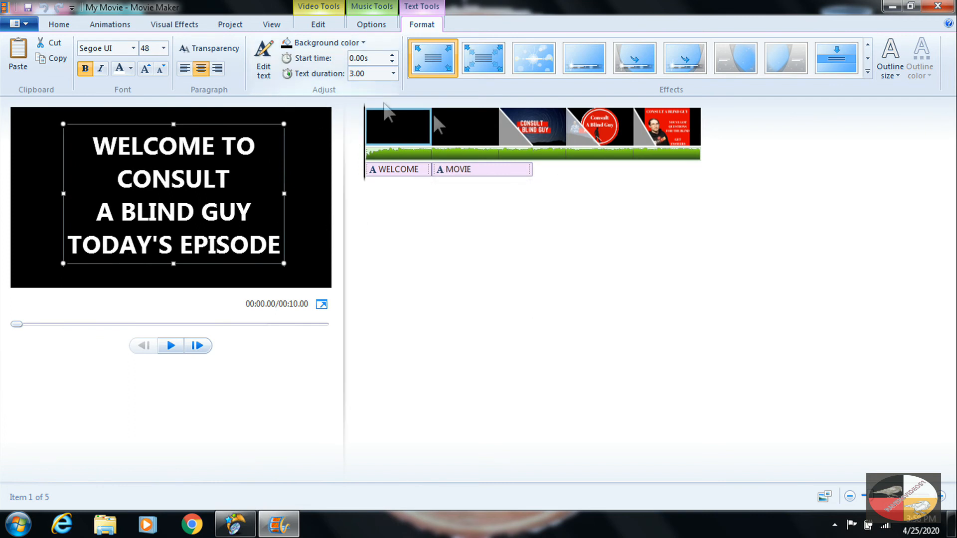
Set the red circular logo image's duration to 3.00 seconds.
left_click(603, 123)
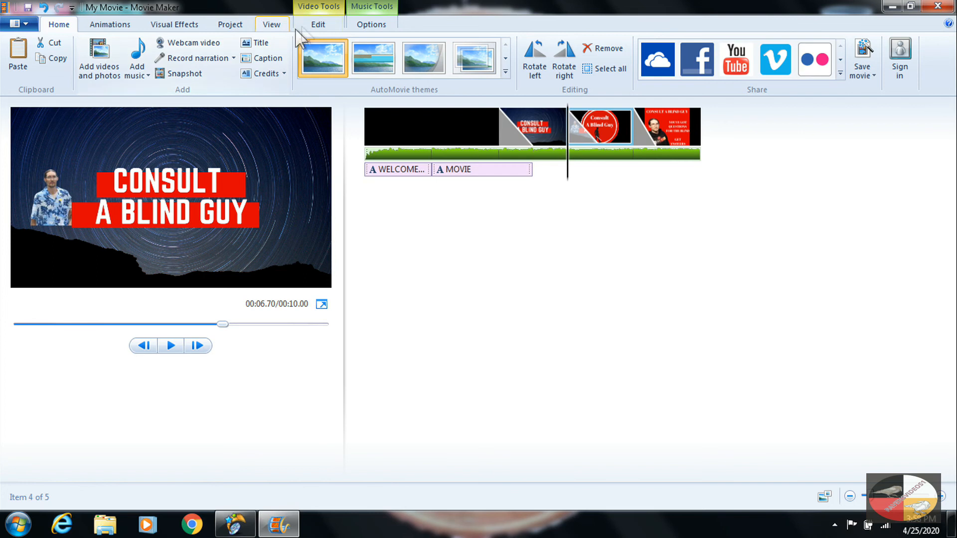
left_click(311, 23)
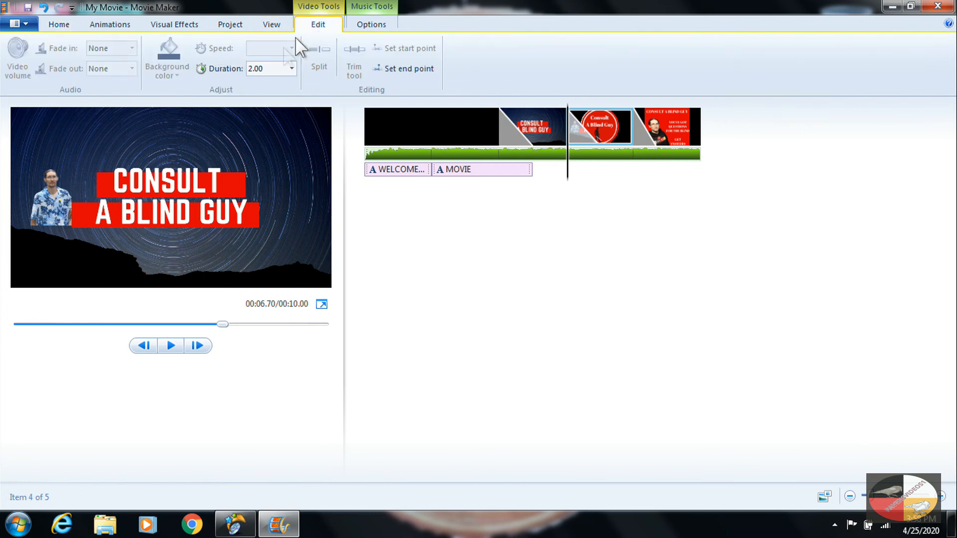
left_click(292, 68)
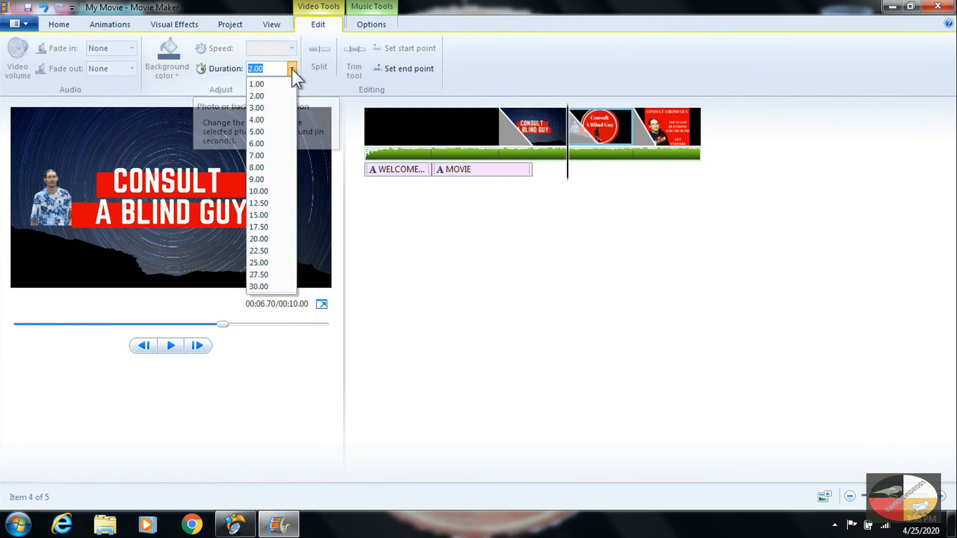
left_click(276, 108)
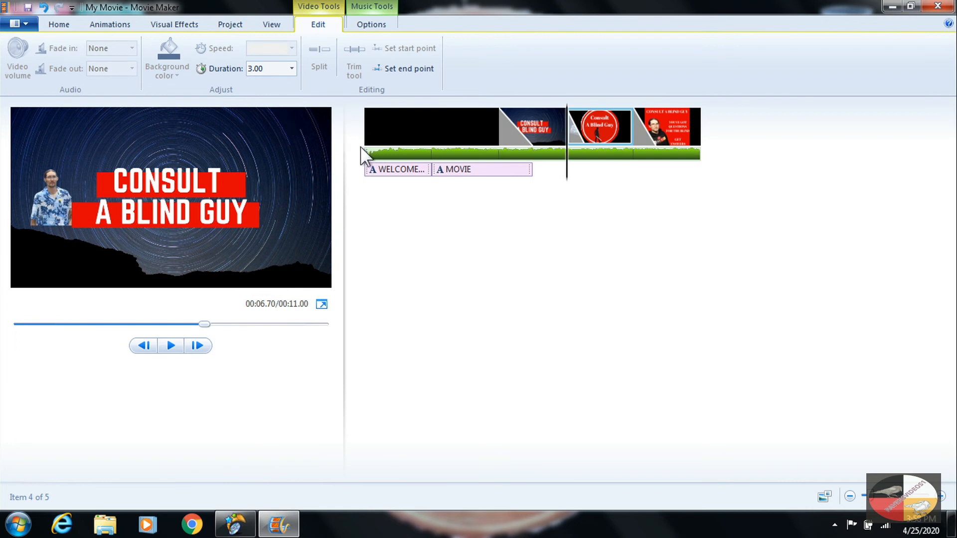
Select the last image clip, start adding photos to the movie and open the EPISODES folder inside CABG THUMBNAILS.
left_click(678, 121)
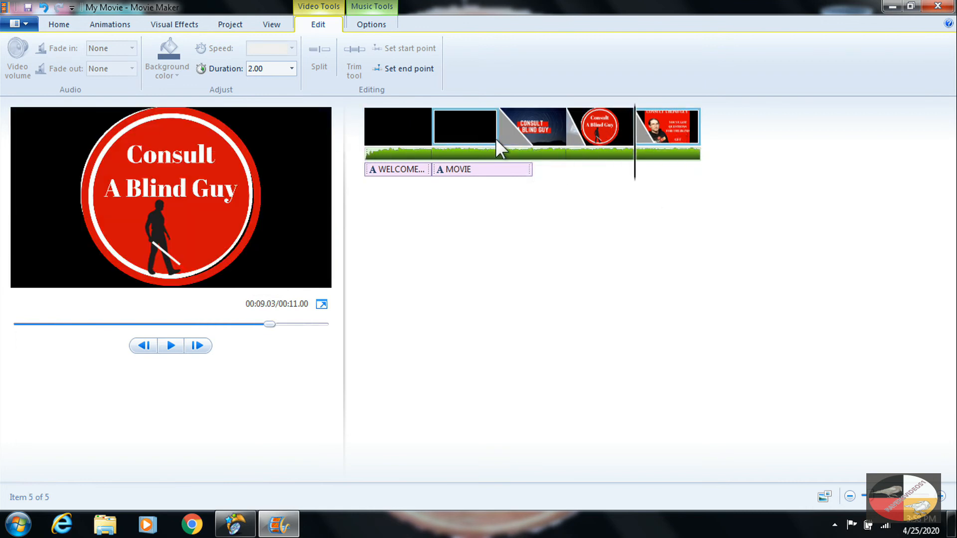
left_click(62, 24)
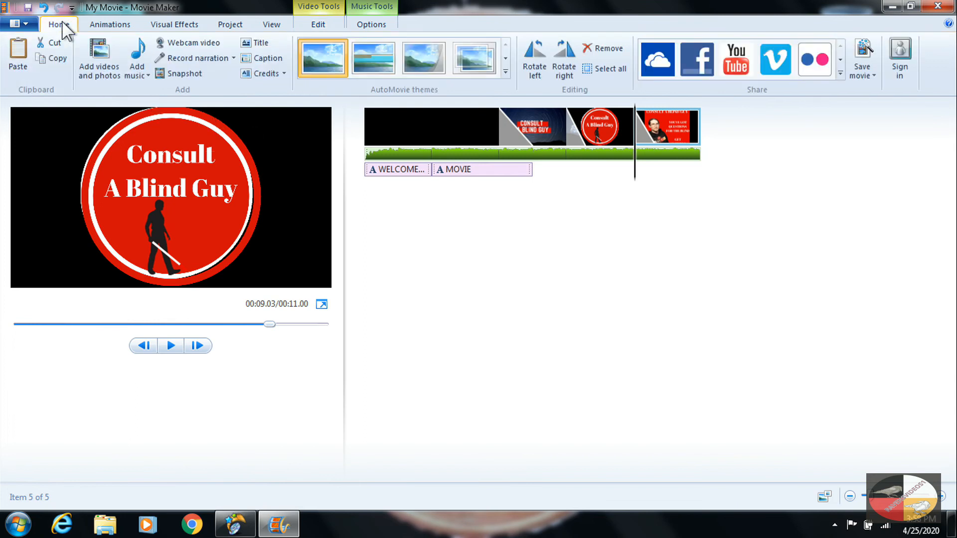
left_click(100, 55)
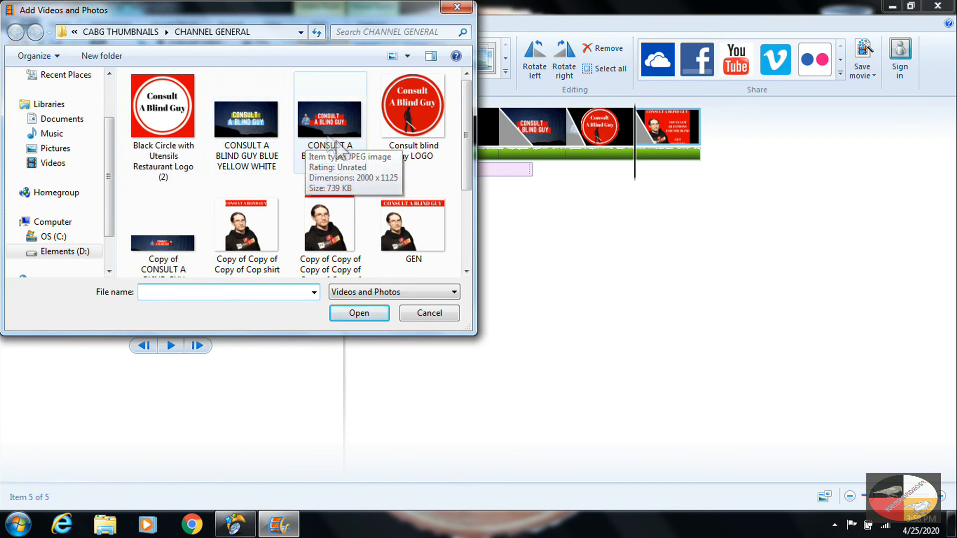
left_click(466, 272)
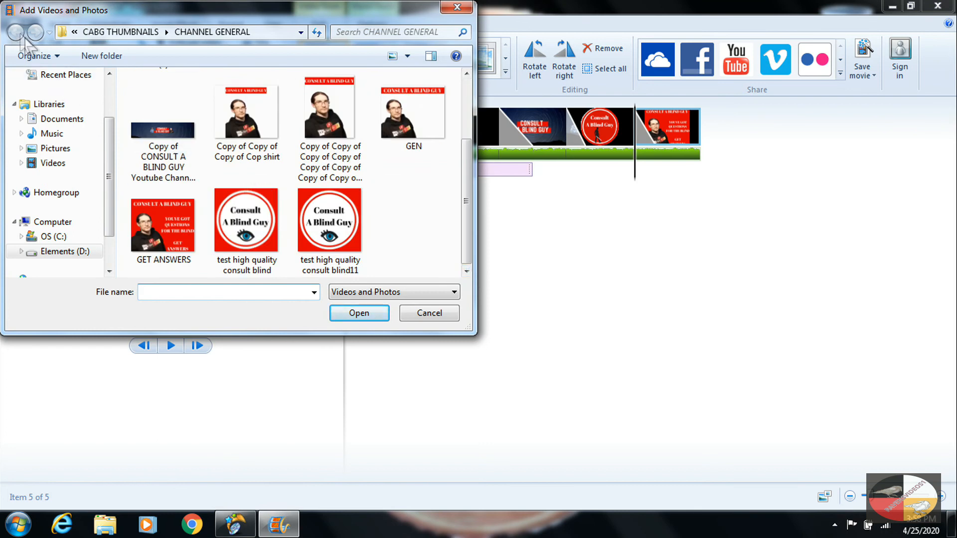
left_click(109, 32)
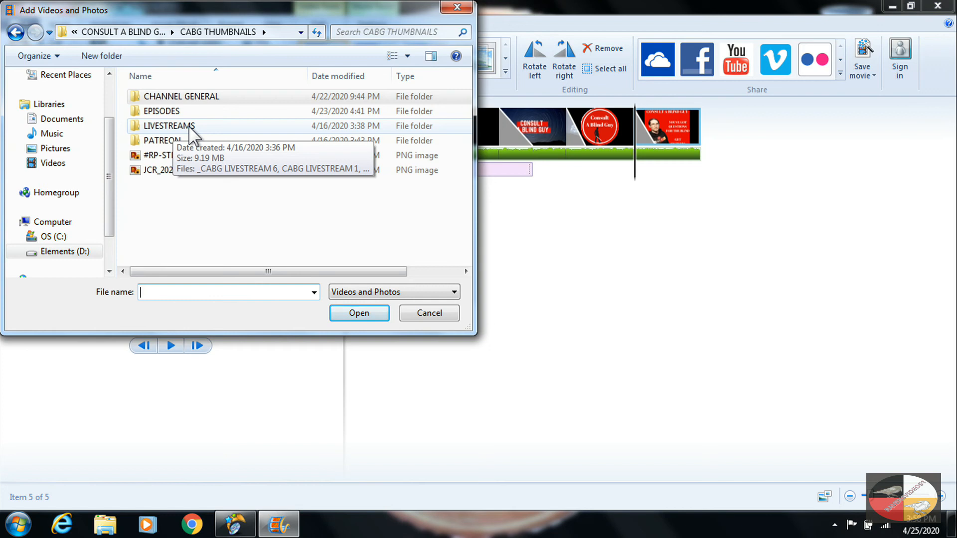
double_click(167, 111)
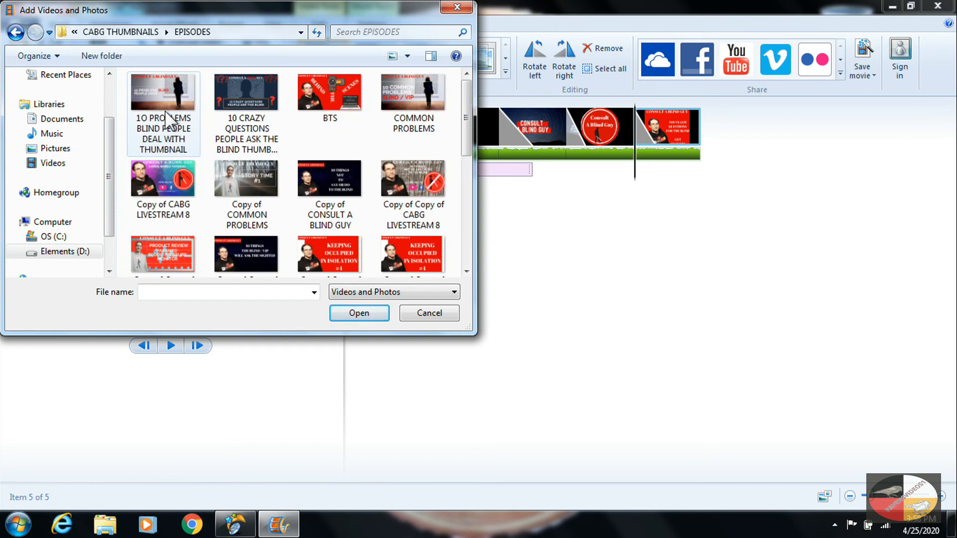
Add the first three EPISODES images plus Copy of CABG LIVESTREAM 8, Copy of COMMON PROBLEMS and Copy of CONSULT A BLIND GUY to the movie.
left_click(165, 112)
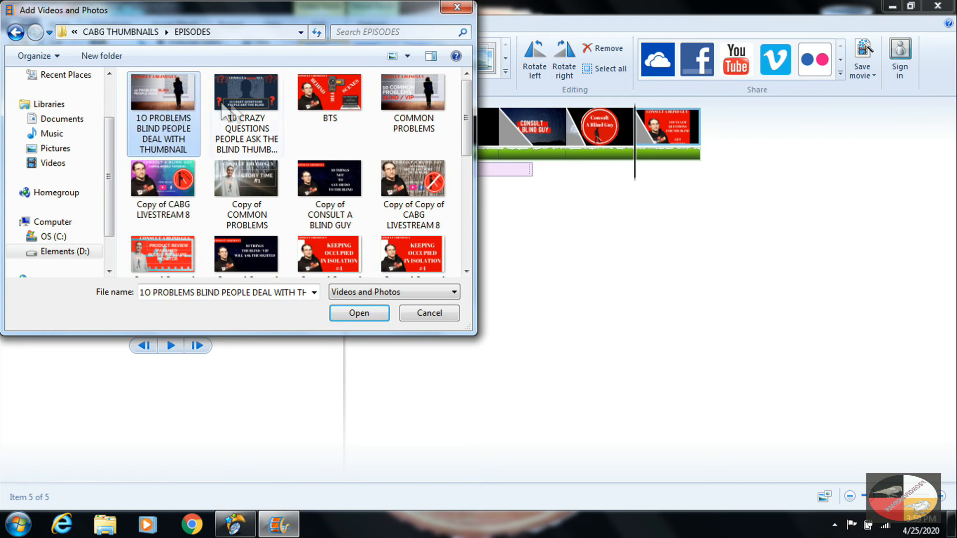
left_click(322, 94, "shift")
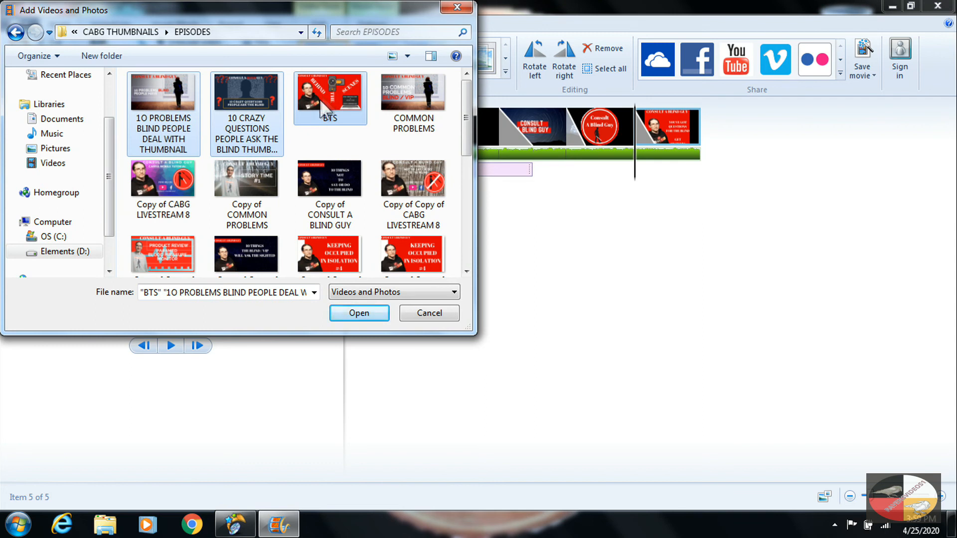
left_click(173, 178, "ctrl")
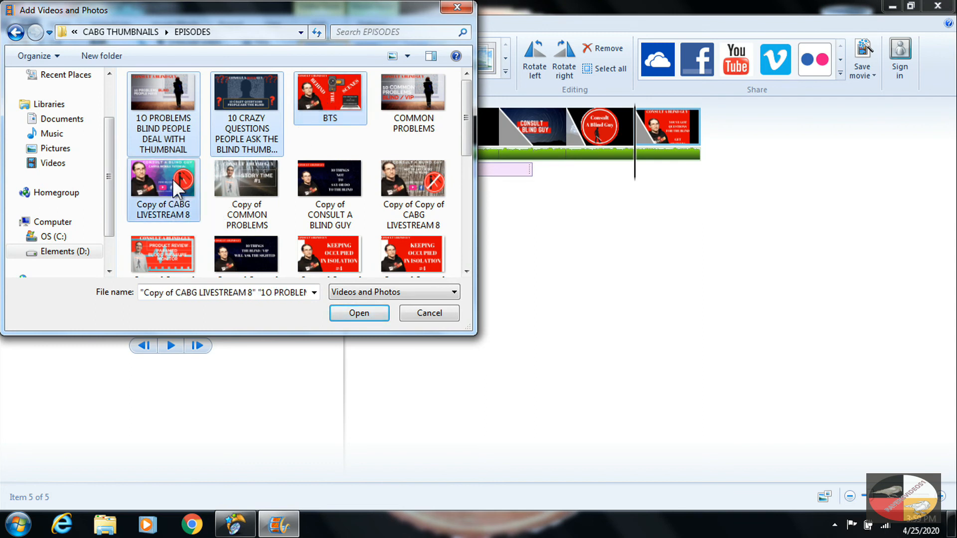
left_click(250, 172, "ctrl")
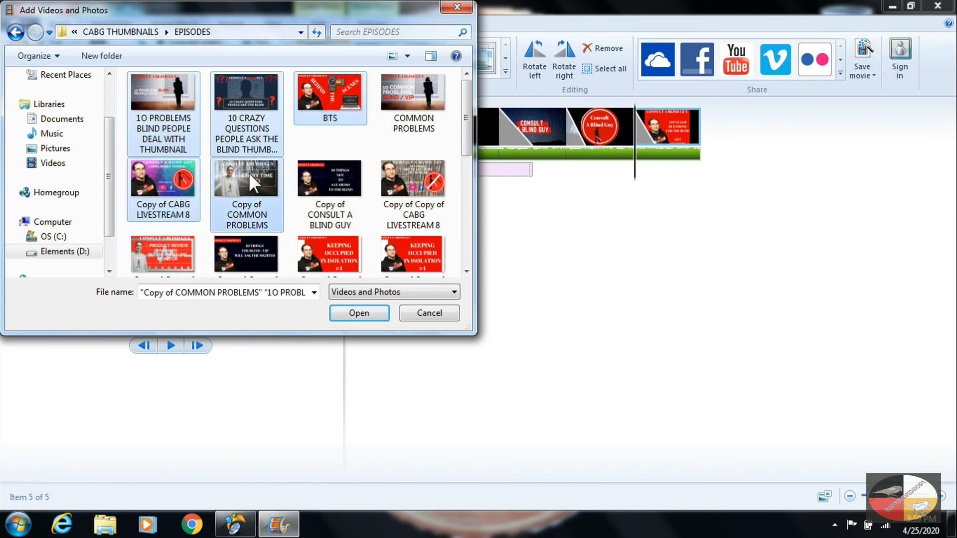
left_click(334, 175, "ctrl")
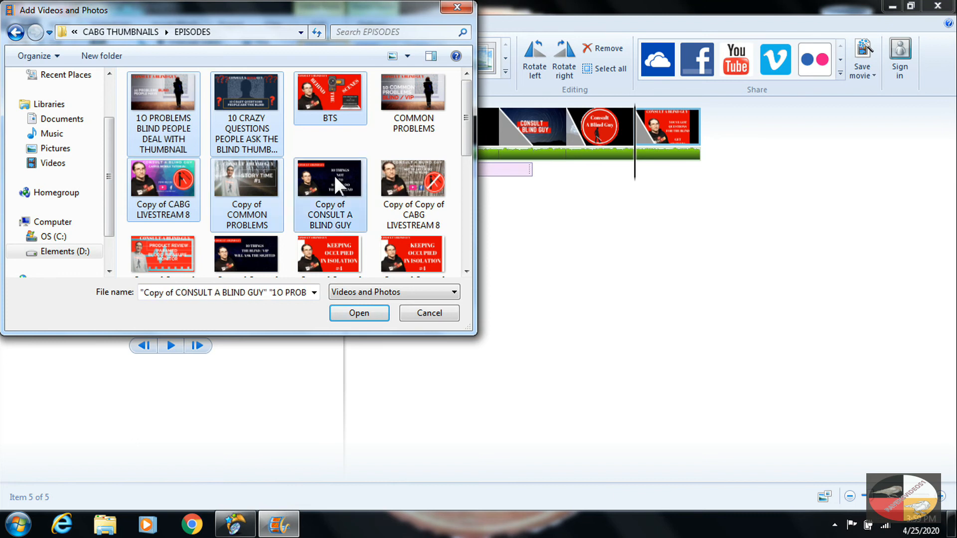
key("Return")
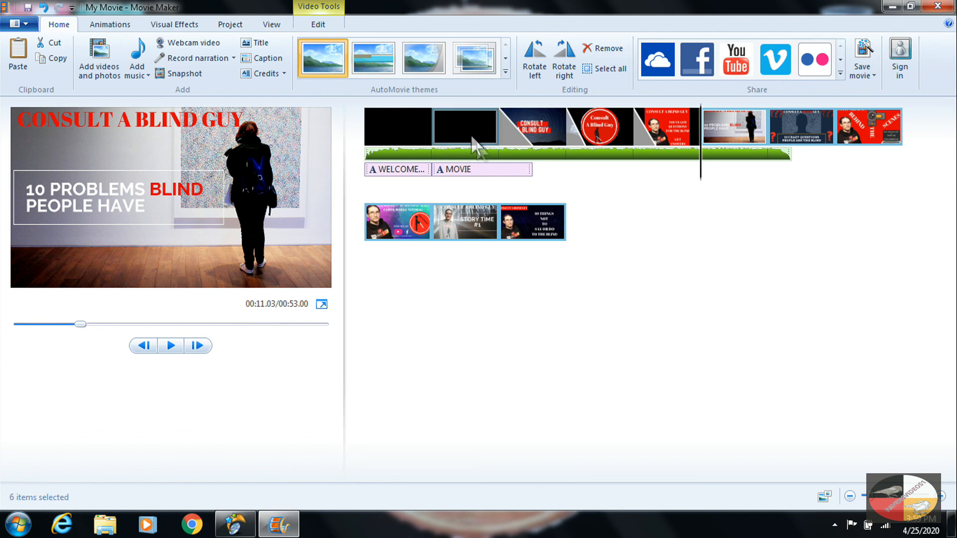
Set the duration of the six newly added images to 2.00 seconds.
left_click(320, 24)
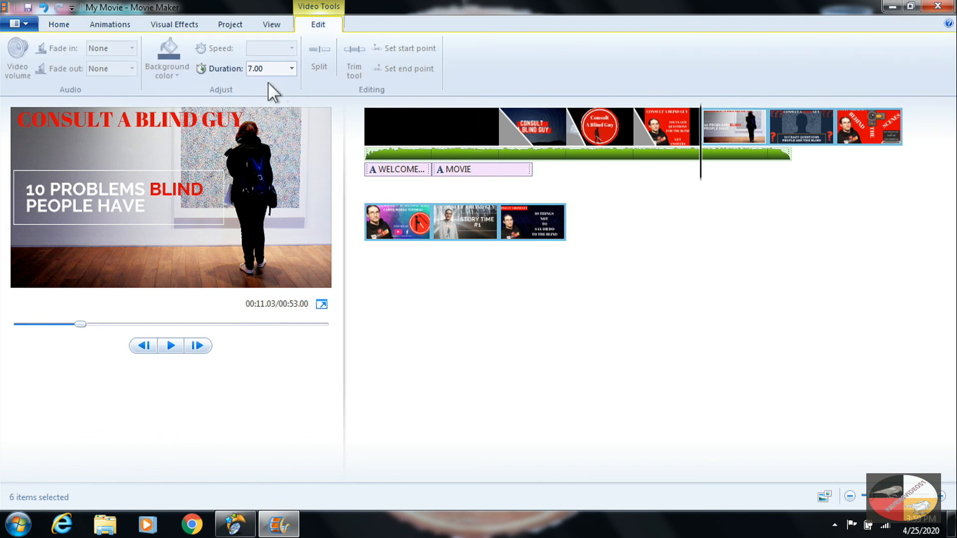
left_click(291, 69)
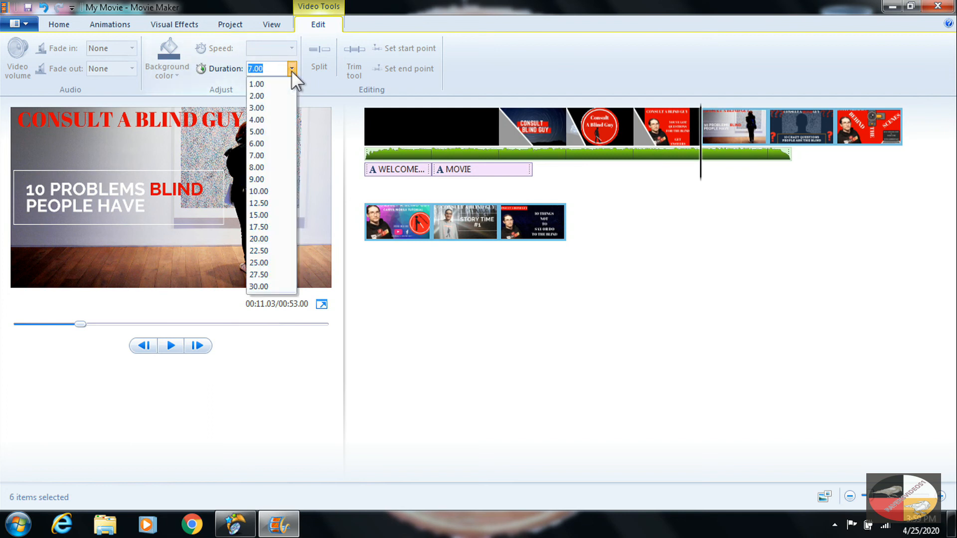
left_click(275, 95)
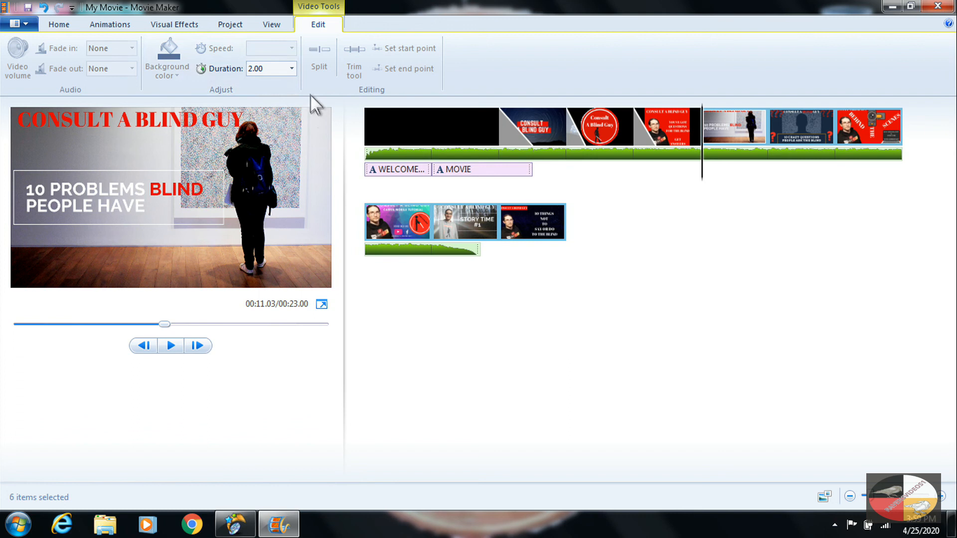
Play the movie from the first newly added image and save the project as MOVIE MAKER TUTORIAL DEMO INTRO.
key("space")
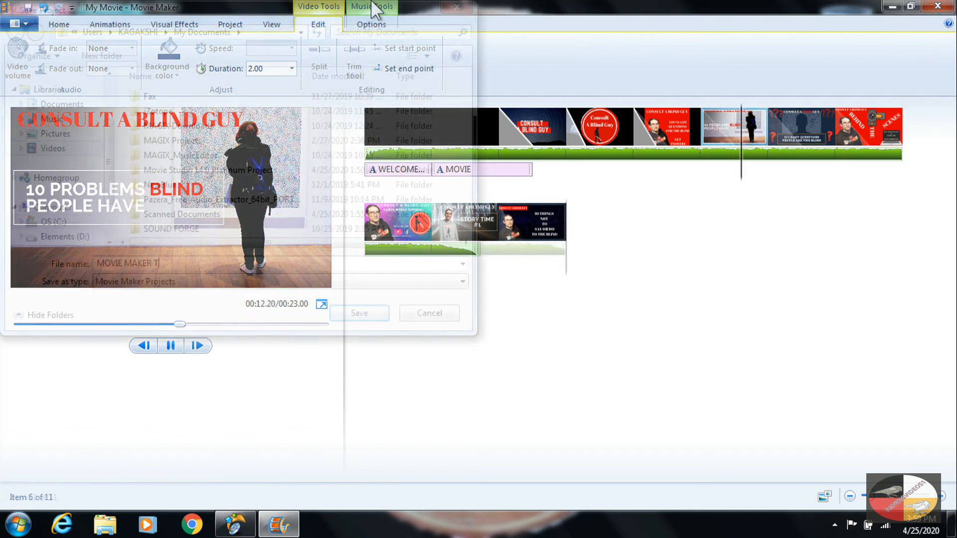
type("UTORIAL DEMO INTRO")
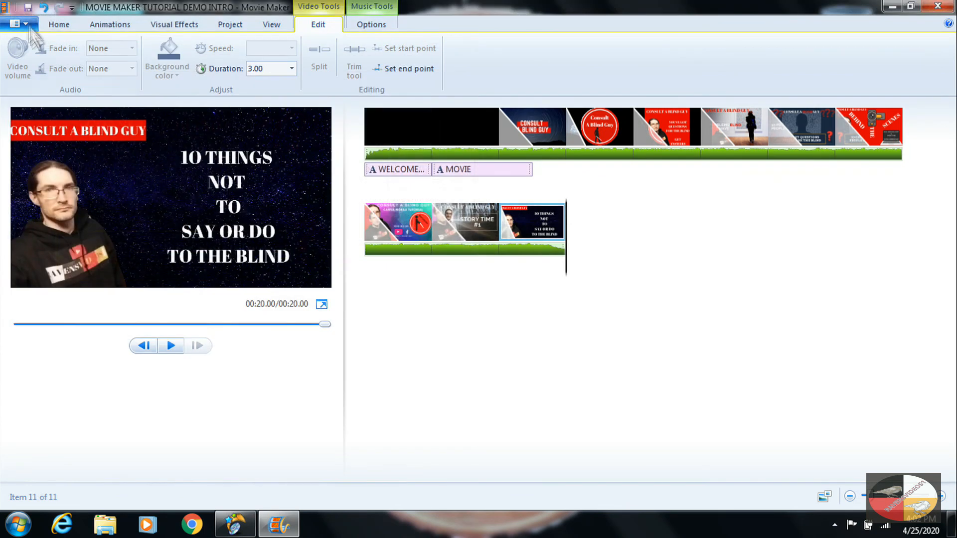
Save the movie with the YouTube setting as an MPEG-4/H.264 video file named MOVIE MAKER TUTORIAL DEMO INTRO in My Pictures.
left_click(22, 23)
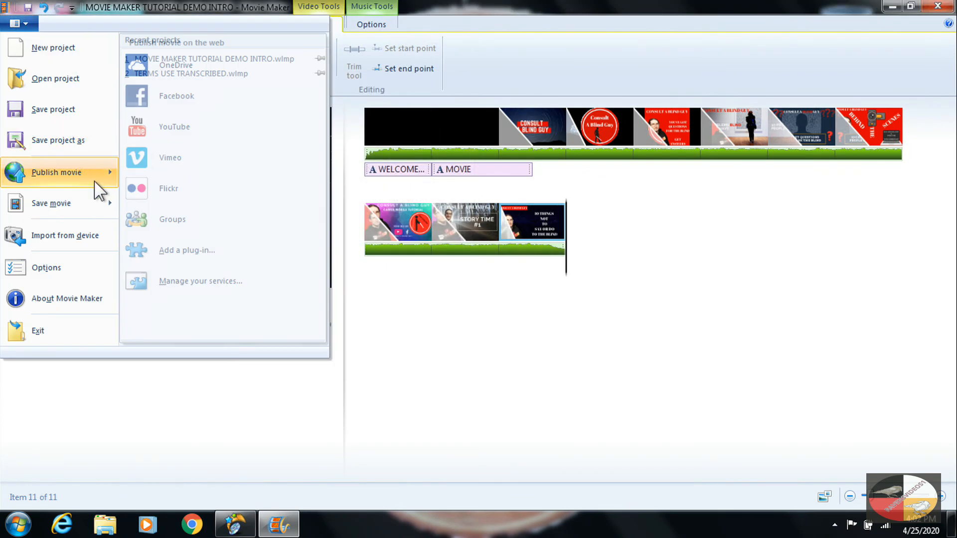
mouse_move(80, 185)
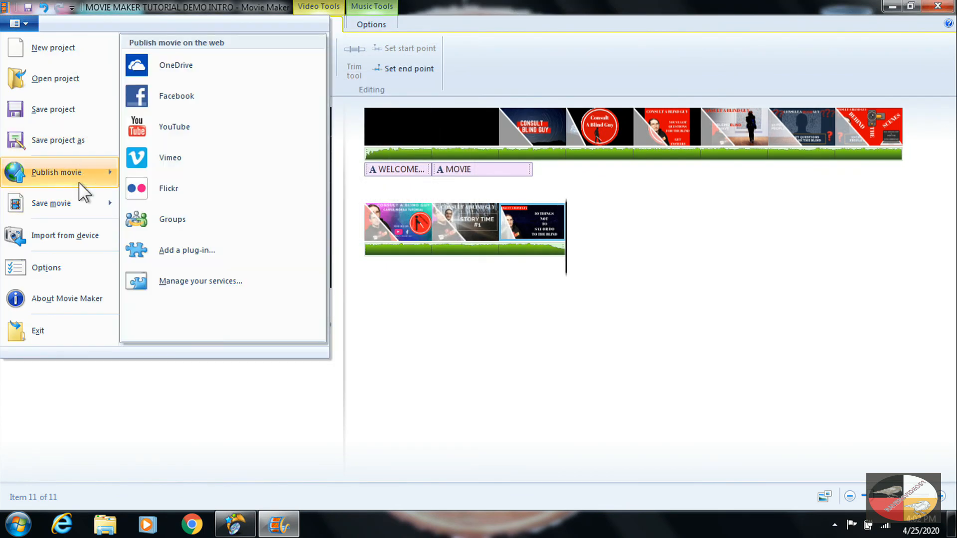
mouse_move(75, 214)
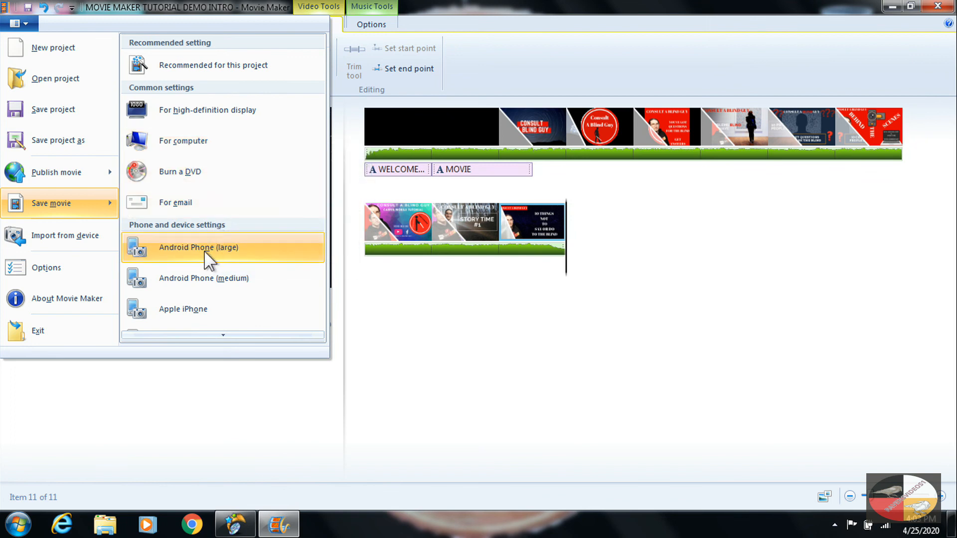
scroll(216, 329, "down", 5)
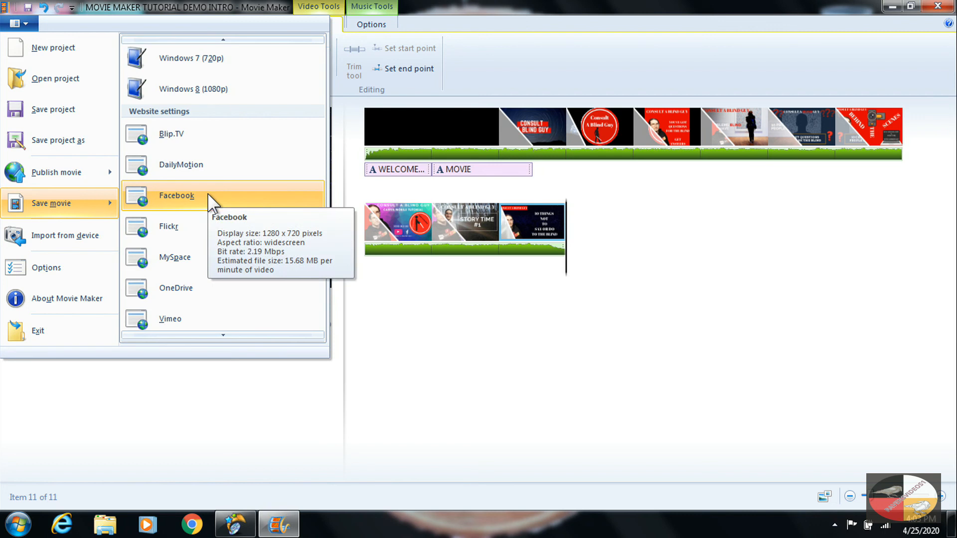
scroll(212, 324, "down", 4)
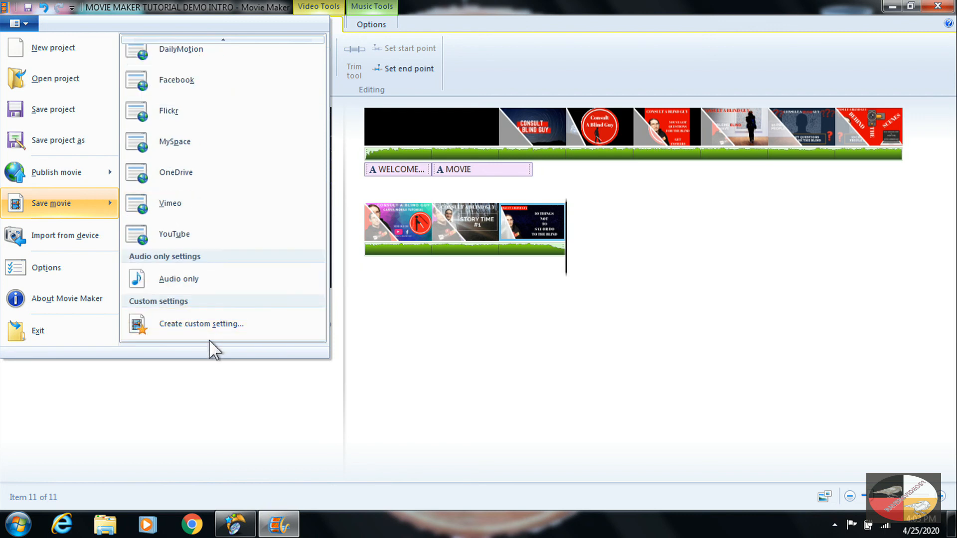
left_click(196, 232)
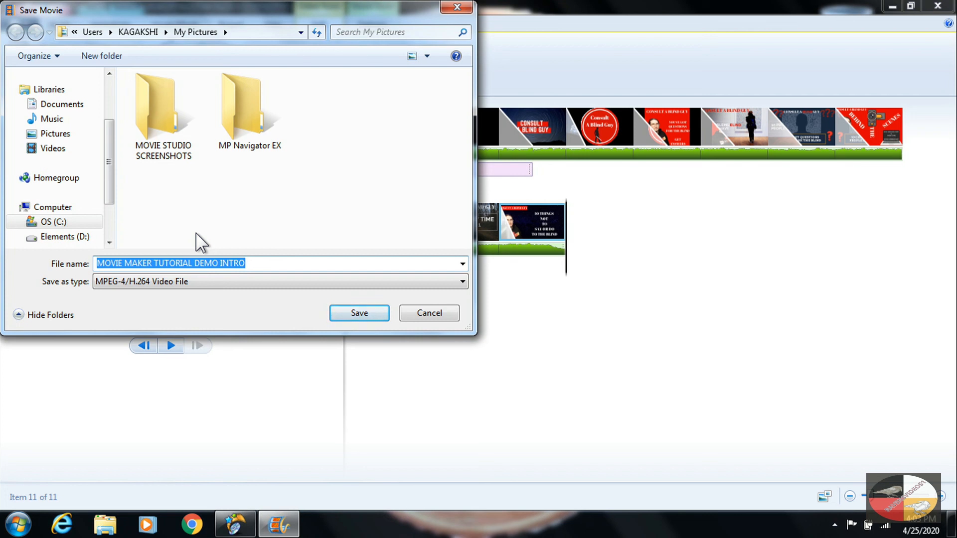
key("Return")
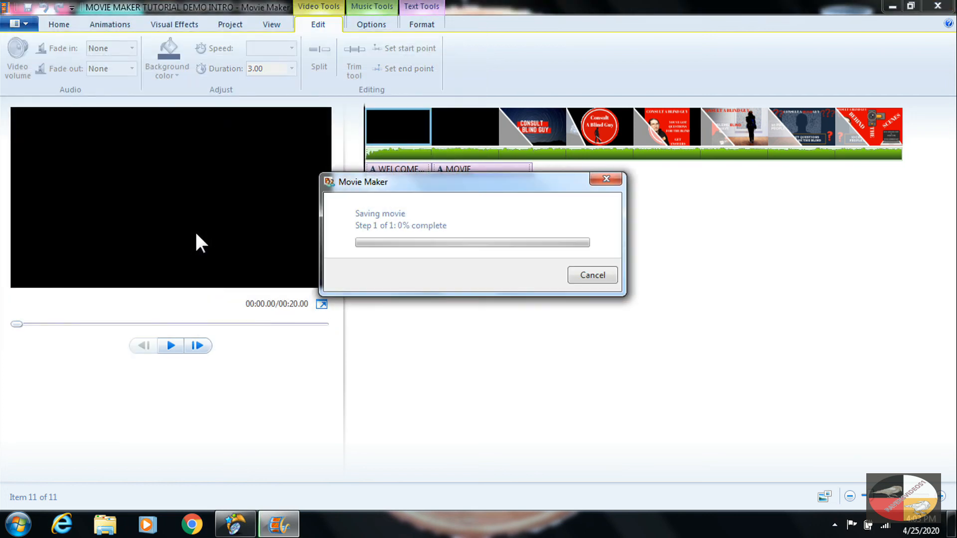